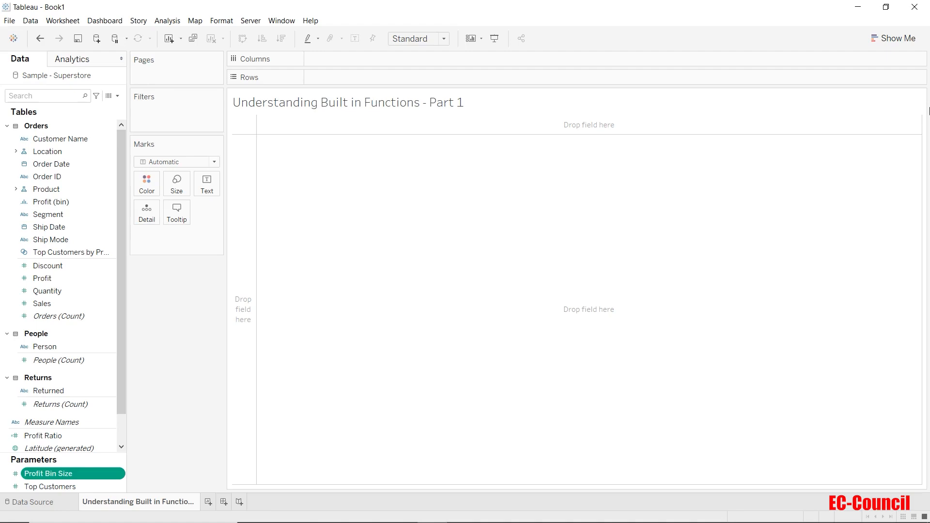
Create a calculated field and start its formula with if sum([Profit]) > = 0 then 'Profit'.
{"action": "left_click", "coordinate": [117, 95]}
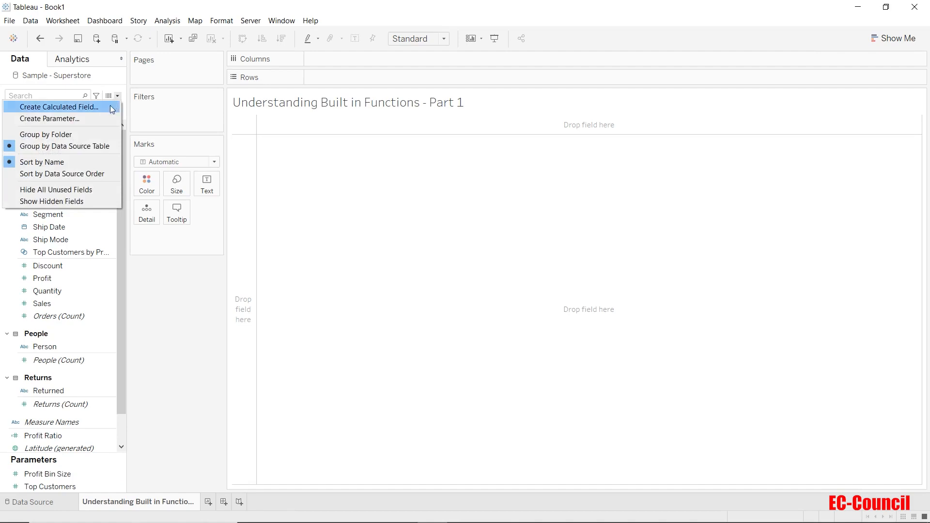
{"action": "left_click", "coordinate": [110, 105]}
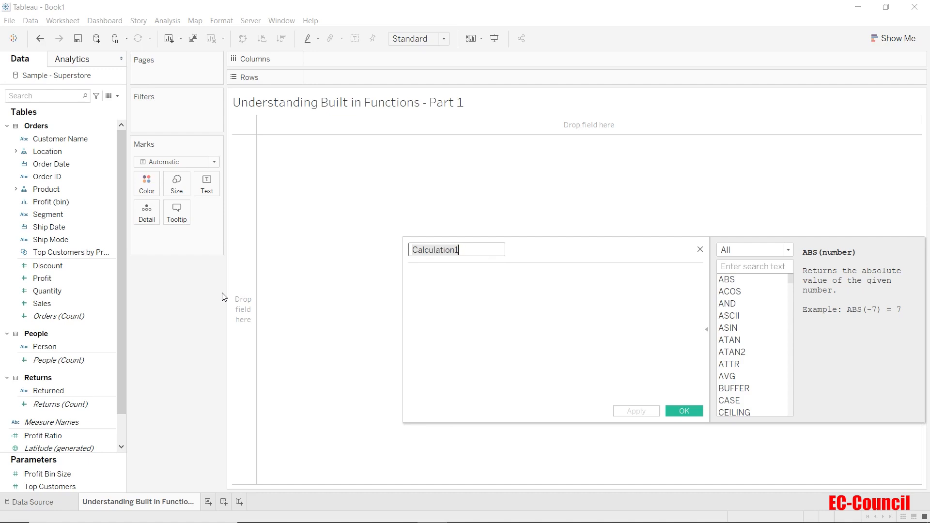
{"action": "left_click", "coordinate": [451, 306]}
{"action": "type", "text": "i"}
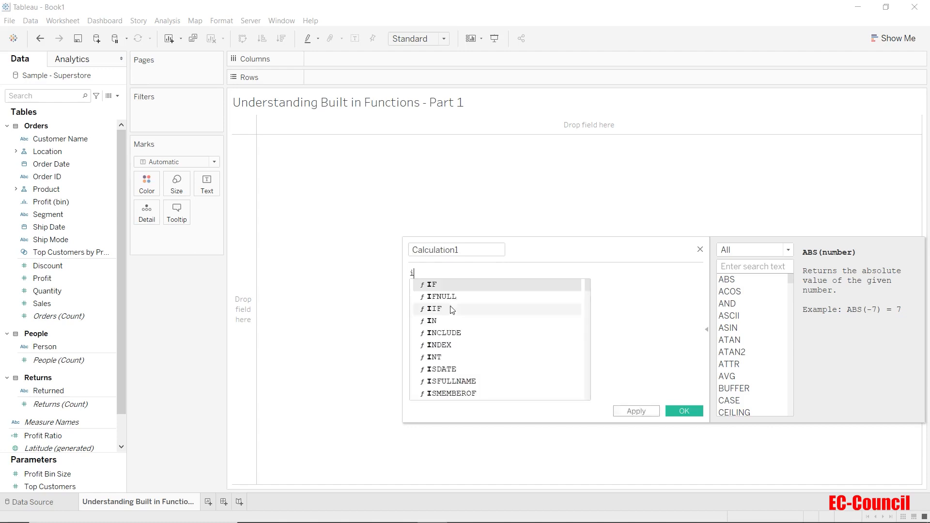
{"action": "type", "text": "f sum("}
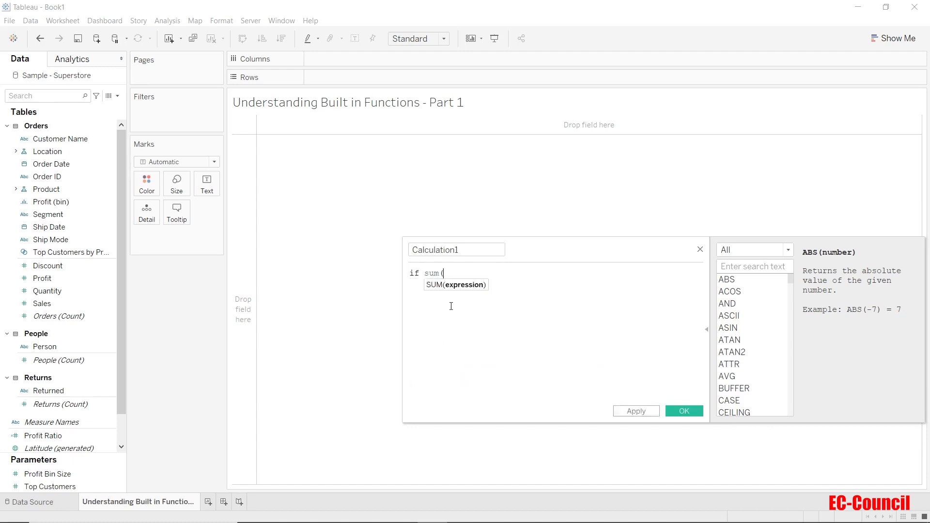
{"action": "type", "text": "profit"}
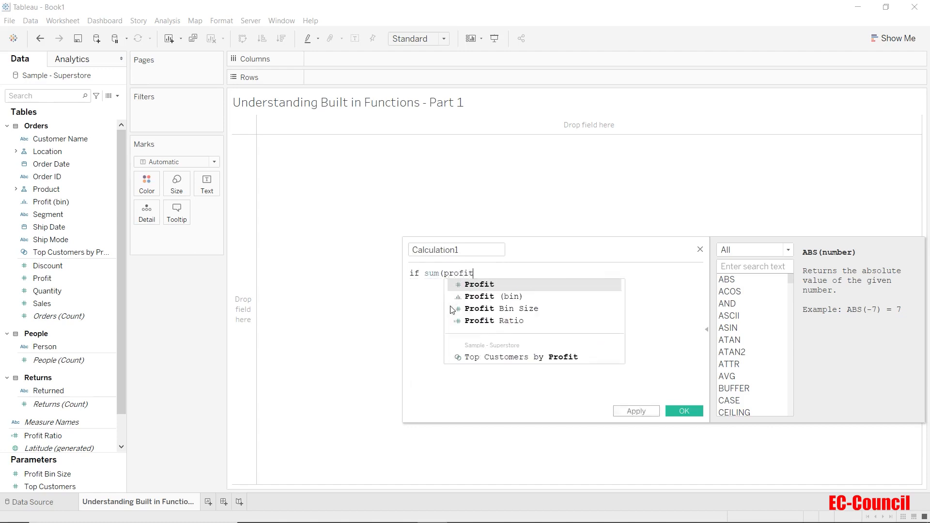
{"action": "key", "text": "Return"}
{"action": "type", "text": ") > = 0 the"}
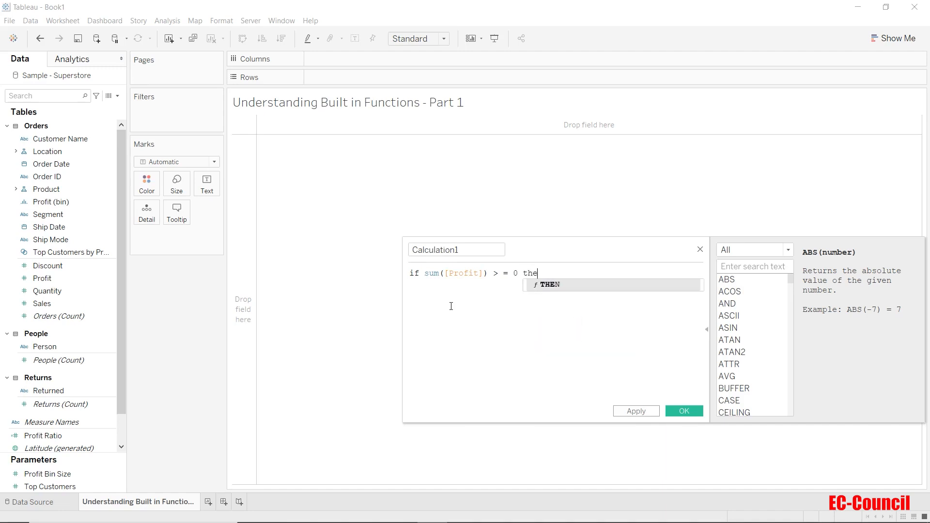
{"action": "type", "text": "n 'Profit"}
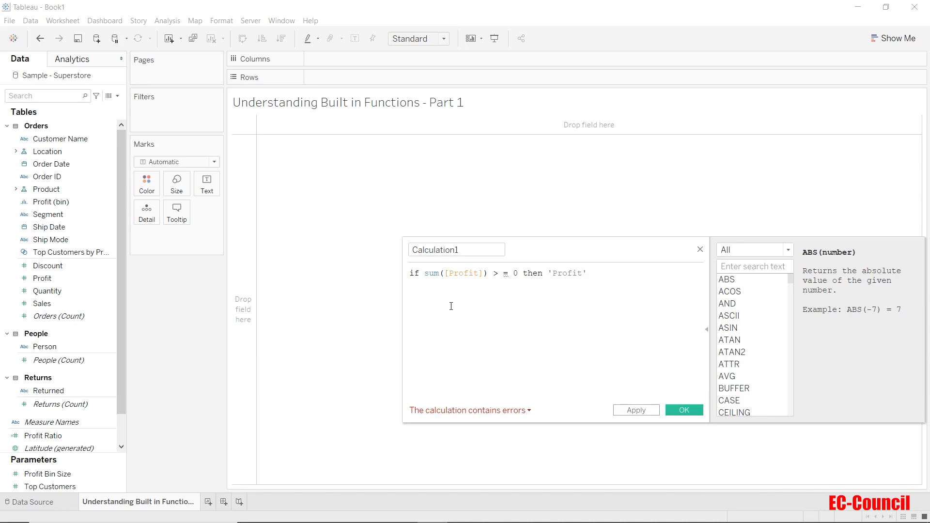
Complete the calculated field's formula with an else 'Loss' line and a closing end line.
{"action": "key", "text": "Return"}
{"action": "type", "text": "else "}
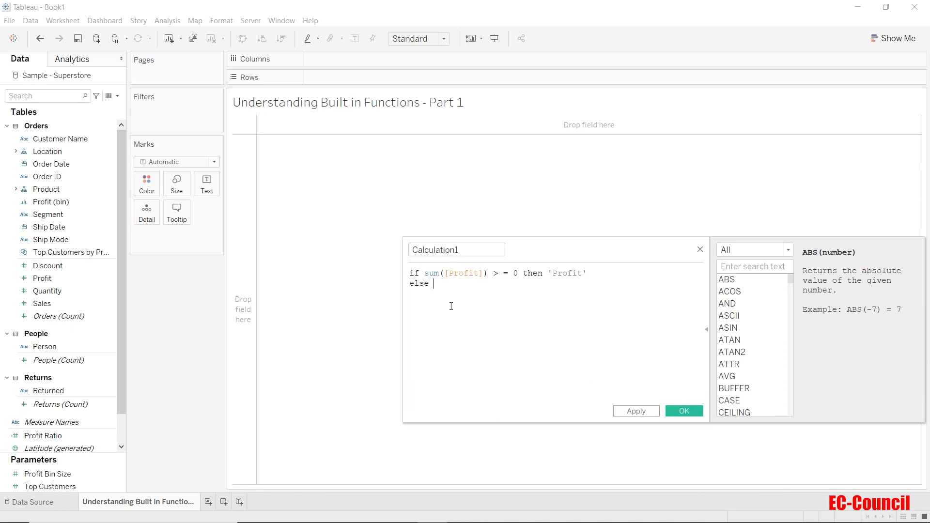
{"action": "type", "text": "'Loss"}
{"action": "key", "text": "Return"}
{"action": "type", "text": "end"}
{"action": "key", "text": "Escape"}
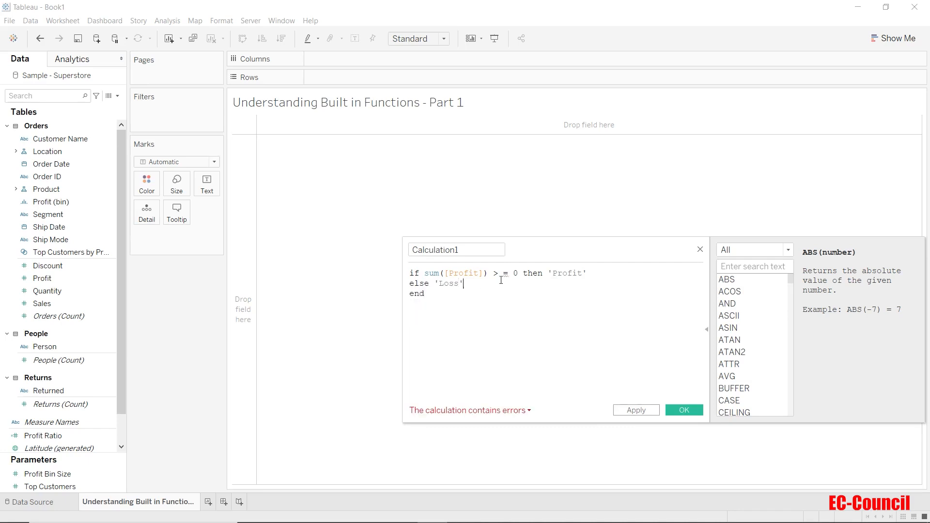
Correct the comparison operator in the formula's first line to >= by removing the space inside it.
{"action": "left_click_drag", "start_coordinate": [598, 247], "coordinate": [406, 199]}
{"action": "left_click", "coordinate": [374, 230]}
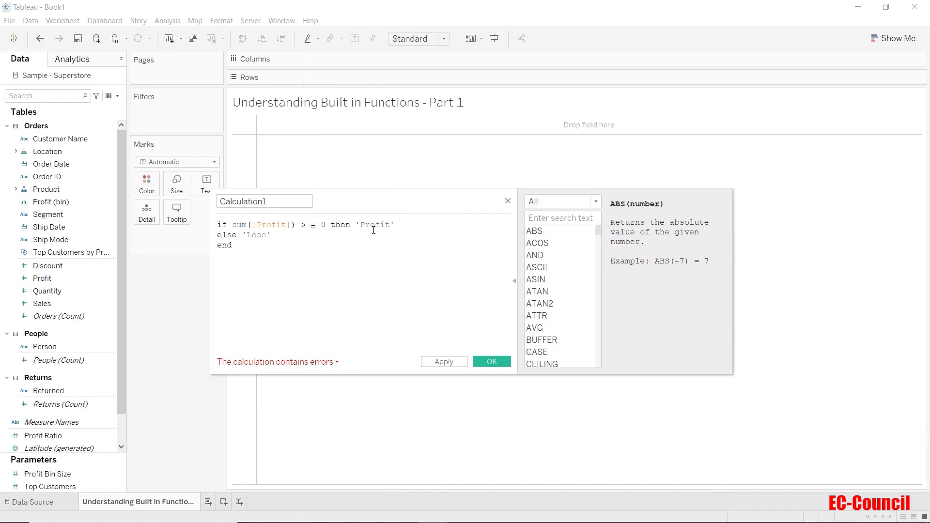
{"action": "left_click", "coordinate": [306, 225]}
{"action": "key", "text": "Delete"}
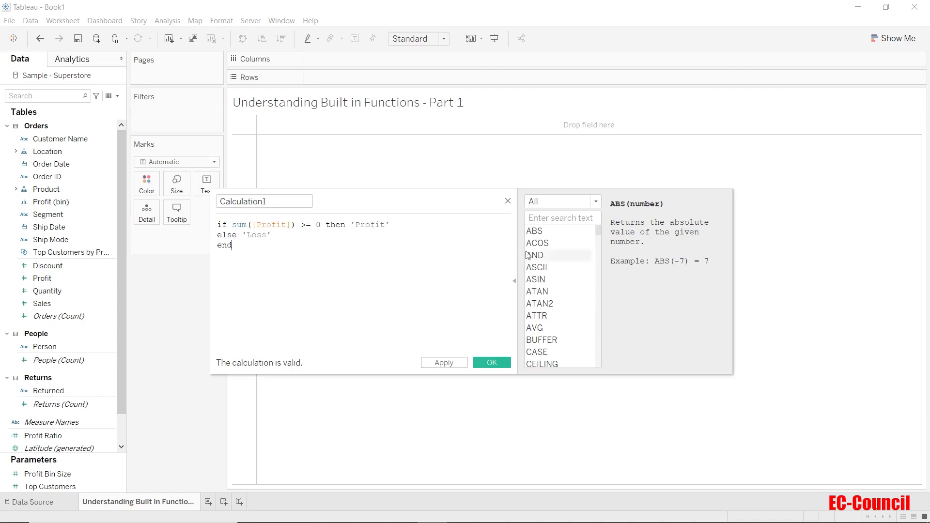
Look up the function reference for IF among the logical functions and for the formula's SUM function.
{"action": "left_click", "coordinate": [550, 204]}
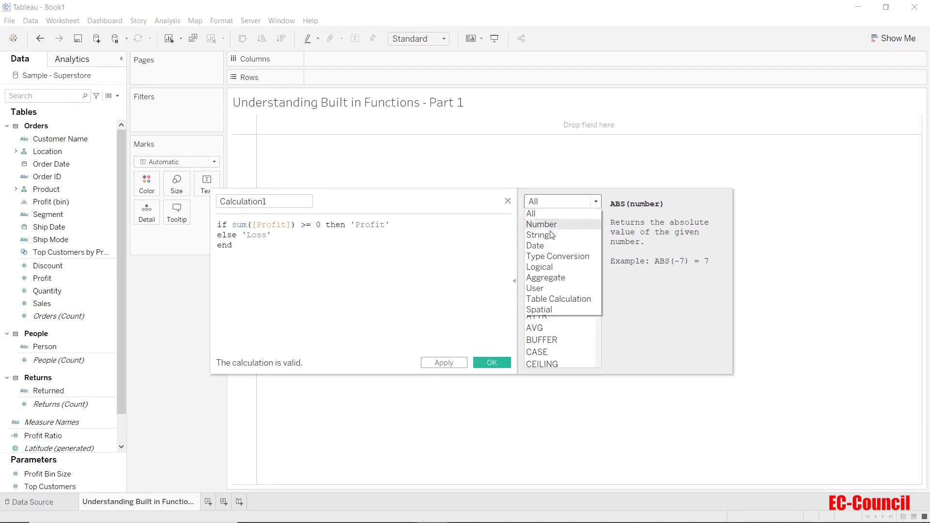
{"action": "left_click", "coordinate": [551, 267]}
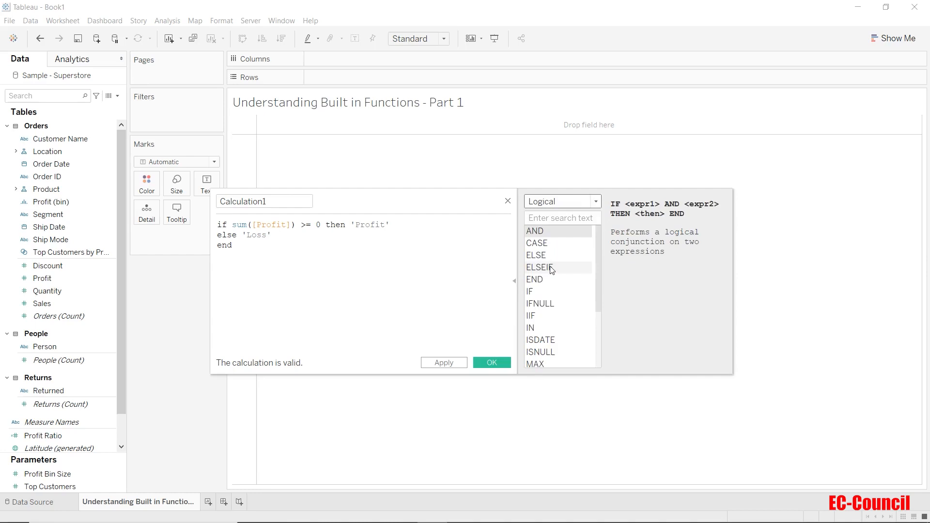
{"action": "left_click", "coordinate": [551, 294]}
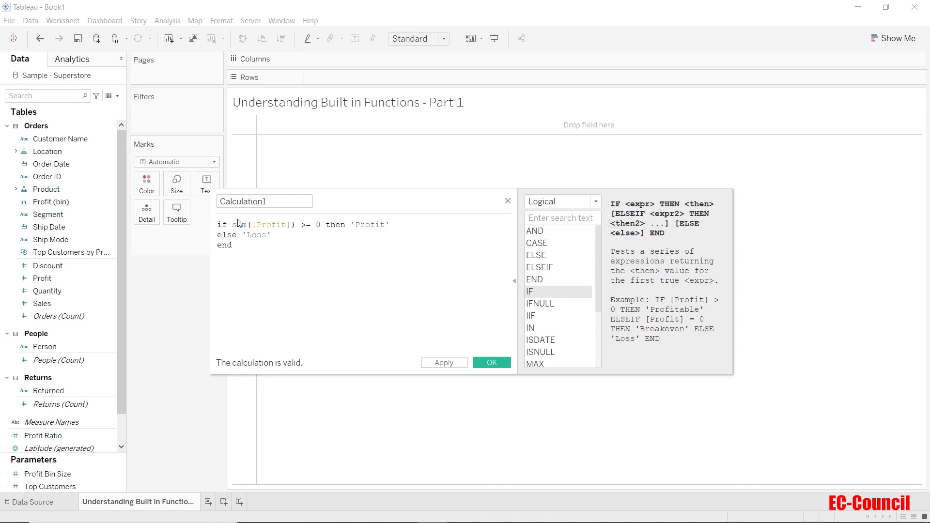
{"action": "left_click", "coordinate": [238, 223]}
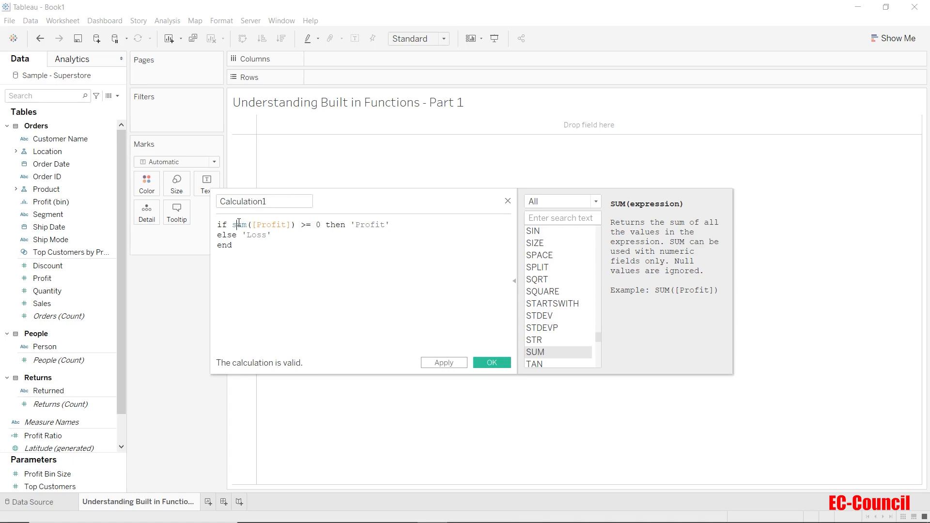
Name the calculated field Profit Or Loss and save it.
{"action": "left_click_drag", "start_coordinate": [283, 202], "coordinate": [218, 201]}
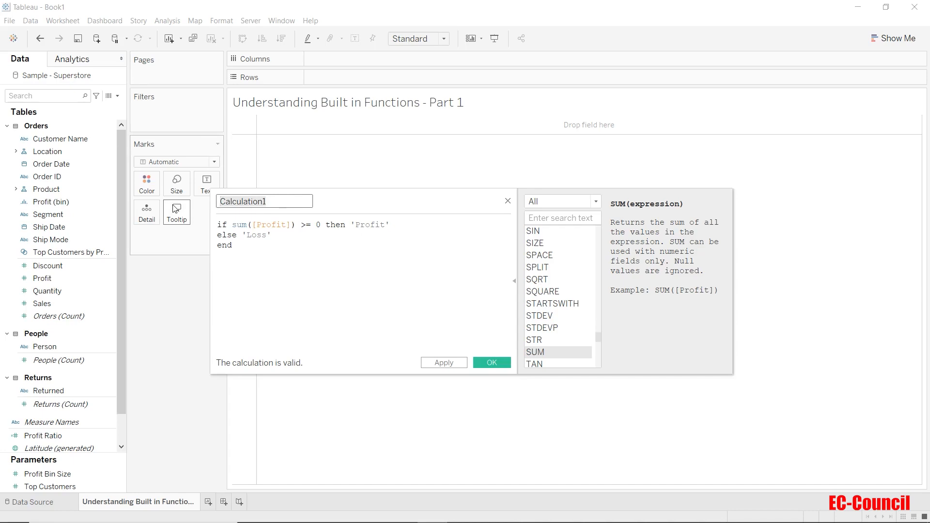
{"action": "type", "text": "Profit Or LOss"}
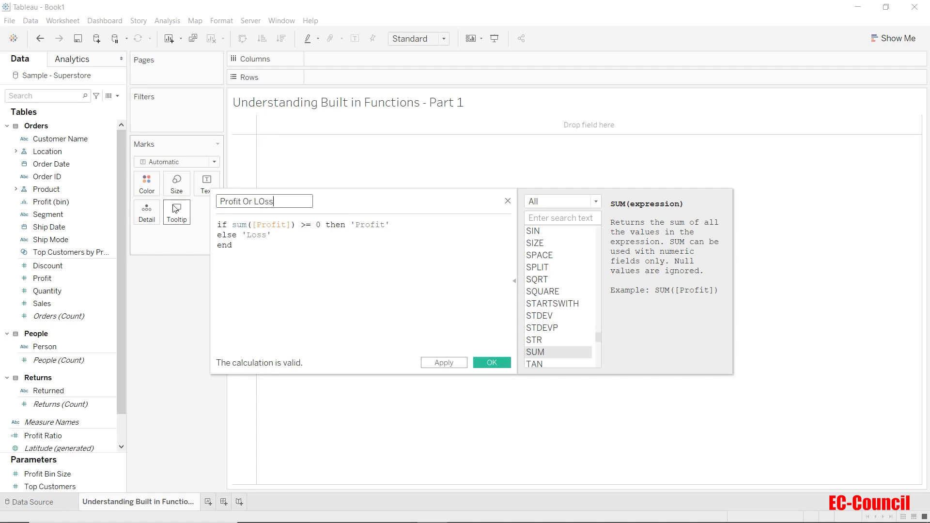
{"action": "key", "text": "BackSpace"}
{"action": "key", "text": "BackSpace"}
{"action": "key", "text": "BackSpace"}
{"action": "type", "text": "oss"}
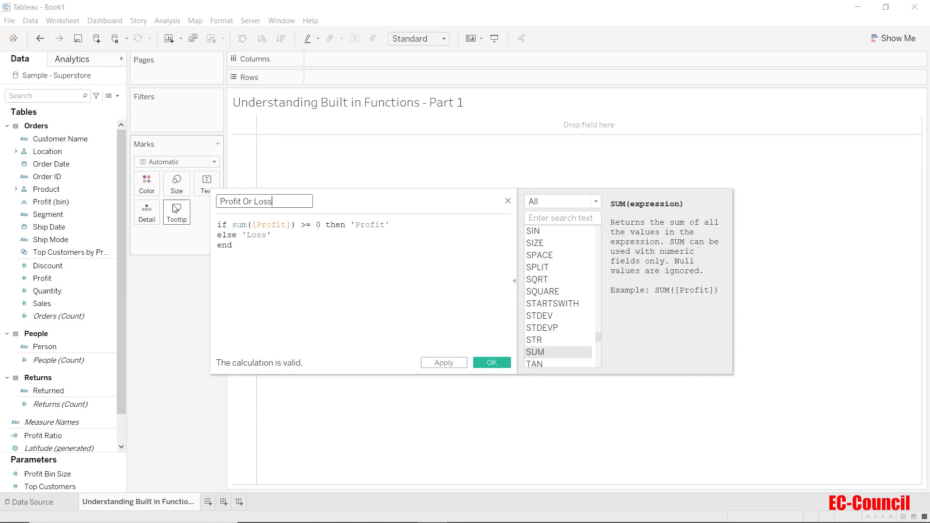
{"action": "left_click", "coordinate": [506, 362]}
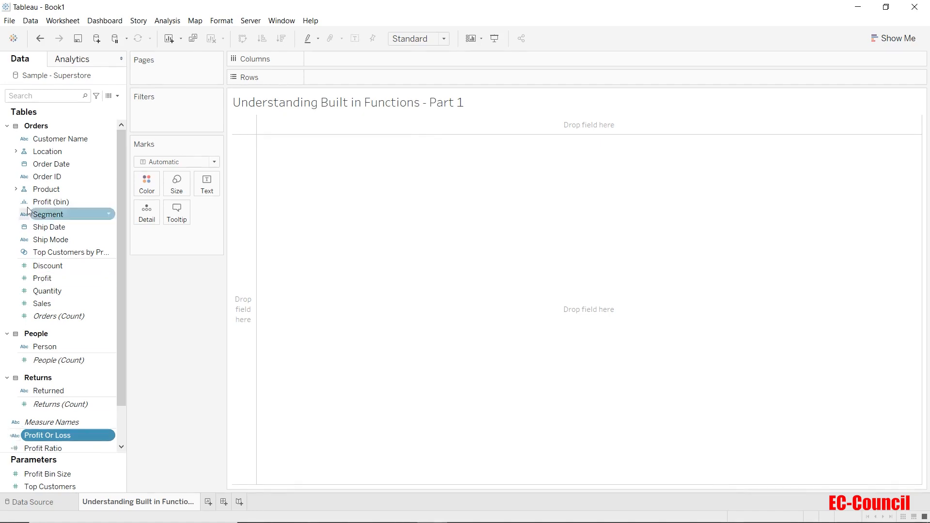
Put Sub-Category from the Product hierarchy on Rows and show Profit Or Loss as the text mark for each row.
{"action": "left_click", "coordinate": [16, 189]}
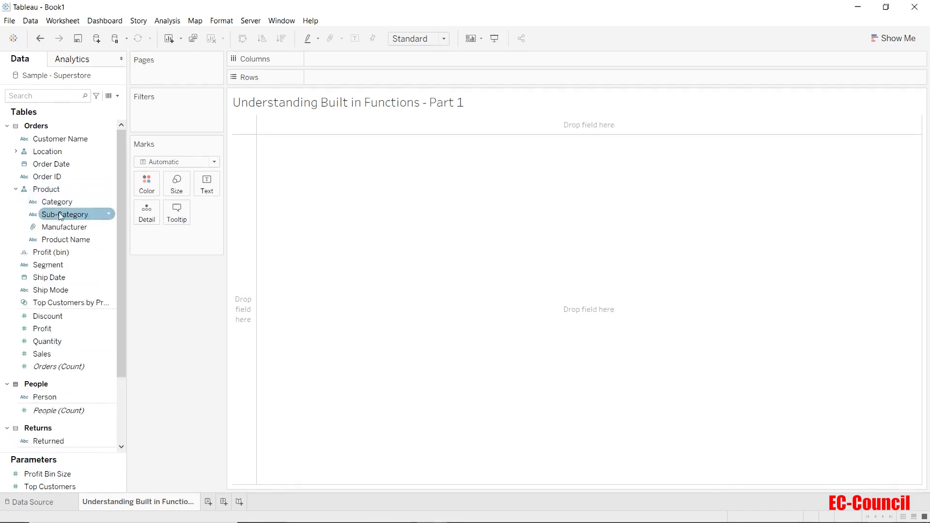
{"action": "left_click_drag", "start_coordinate": [62, 214], "coordinate": [337, 79]}
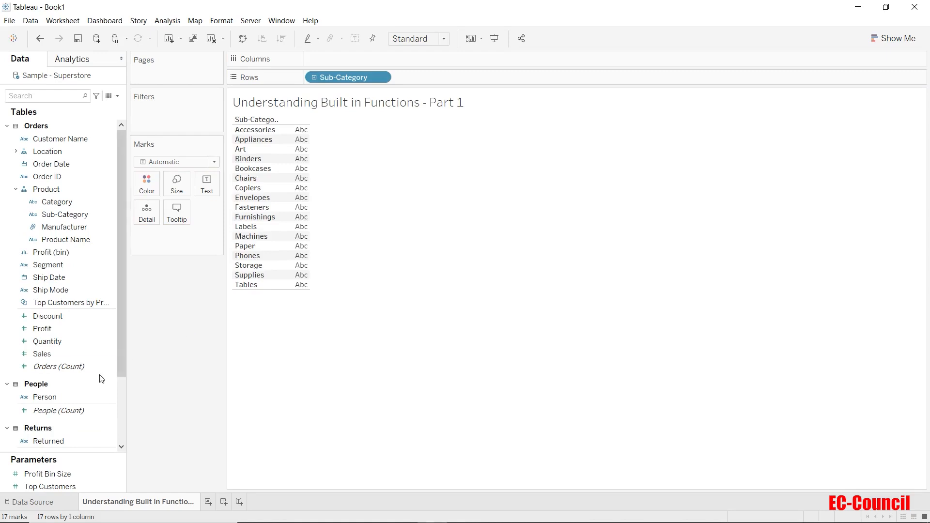
{"action": "scroll", "coordinate": [97, 378], "scroll_direction": "down", "scroll_amount": 4}
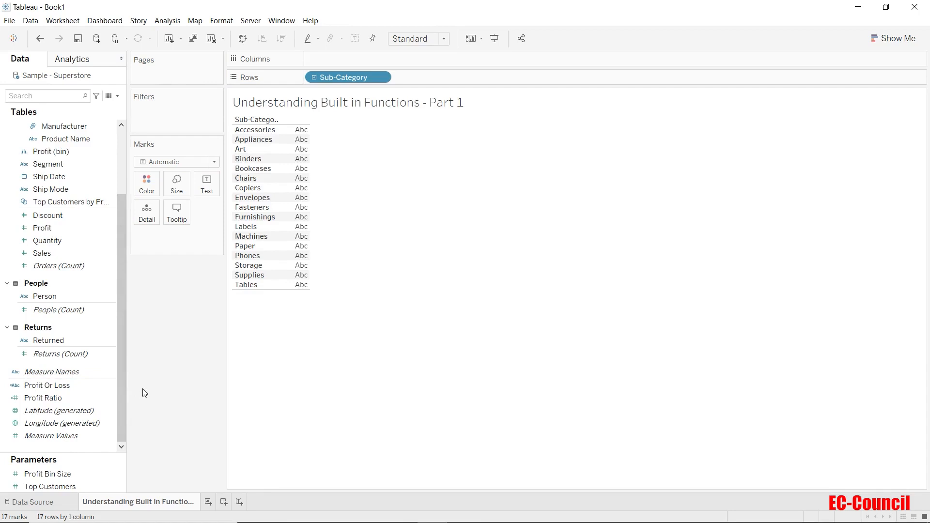
{"action": "left_click", "coordinate": [93, 384]}
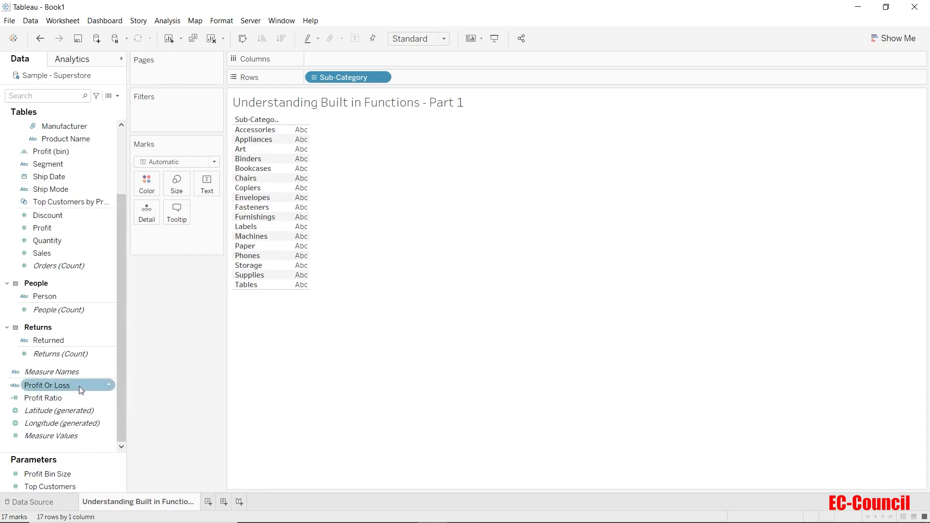
{"action": "left_click_drag", "start_coordinate": [81, 390], "coordinate": [205, 188]}
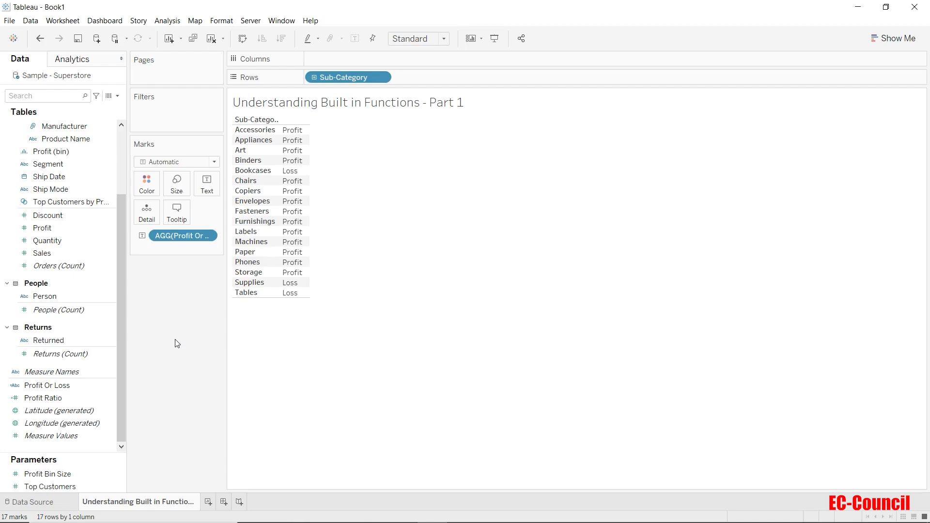
Add the ad-hoc calculation [Category] + ' - ' + [Sub-Category] to Rows after Sub-Category.
{"action": "double_click", "coordinate": [441, 77]}
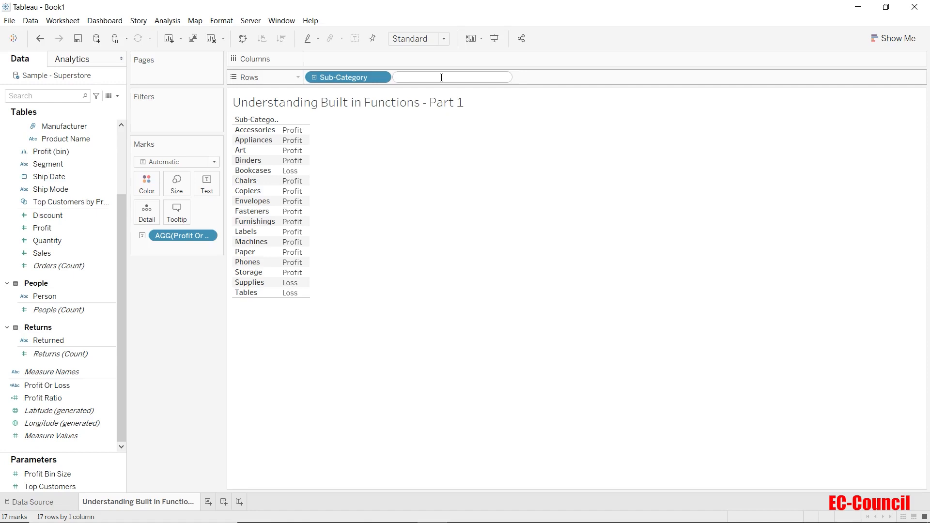
{"action": "type", "text": "ca"}
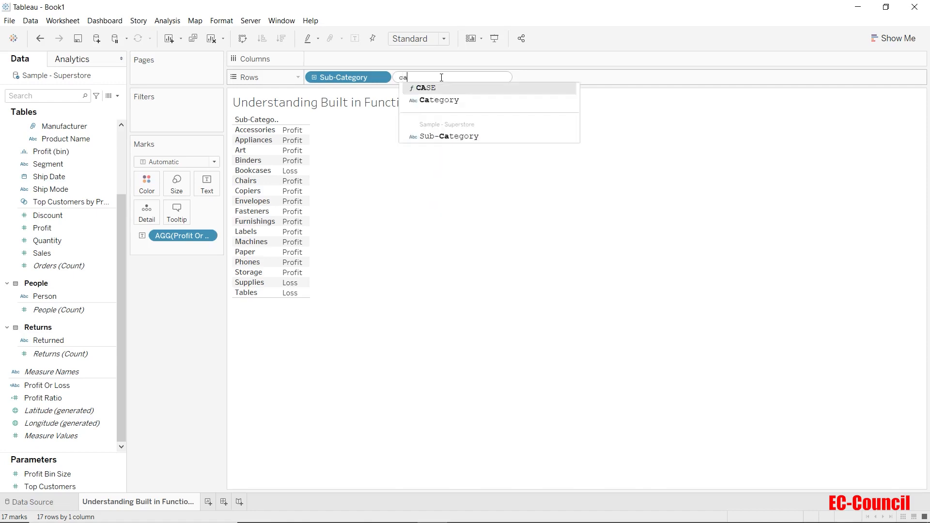
{"action": "type", "text": "tegory"}
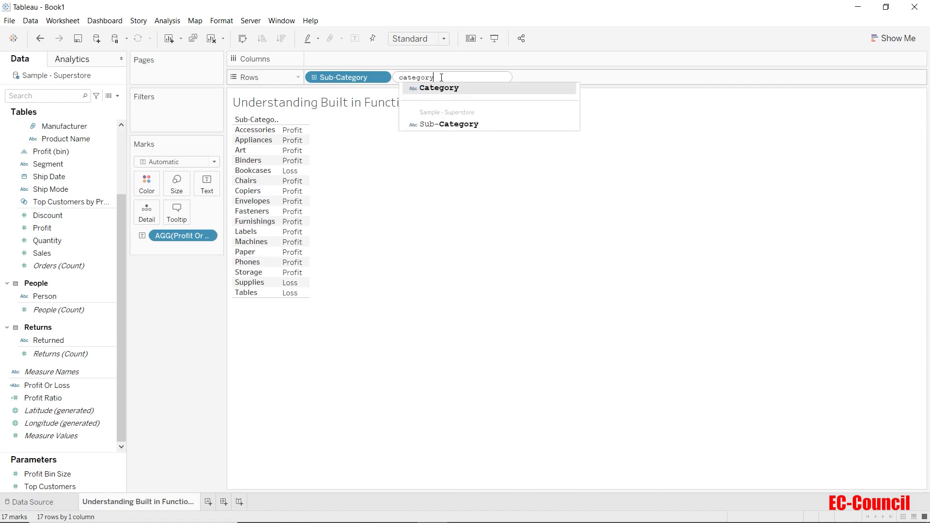
{"action": "key", "text": "Return"}
{"action": "type", "text": "+"}
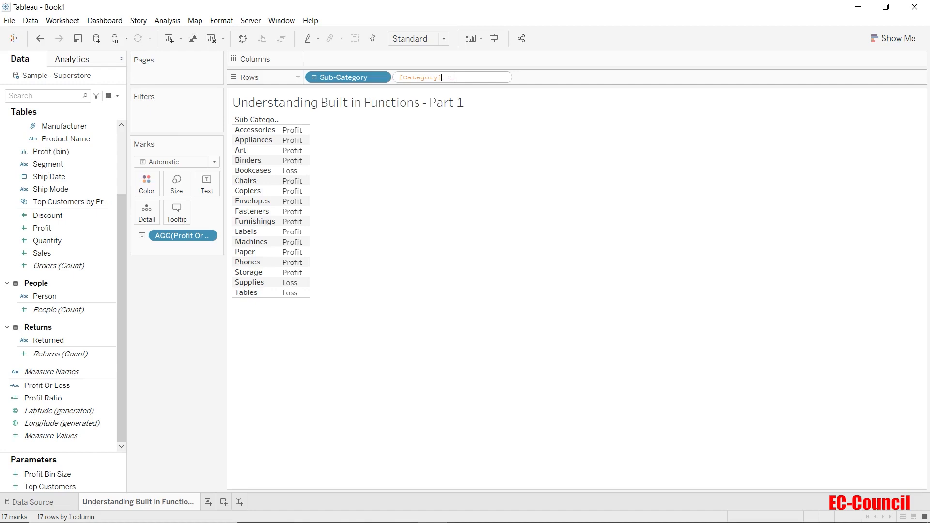
{"action": "type", "text": "'-"}
{"action": "key", "text": "BackSpace"}
{"action": "type", "text": "- '+"}
{"action": "key", "text": "BackSpace"}
{"action": "type", "text": "+ sub"}
{"action": "key", "text": "Return"}
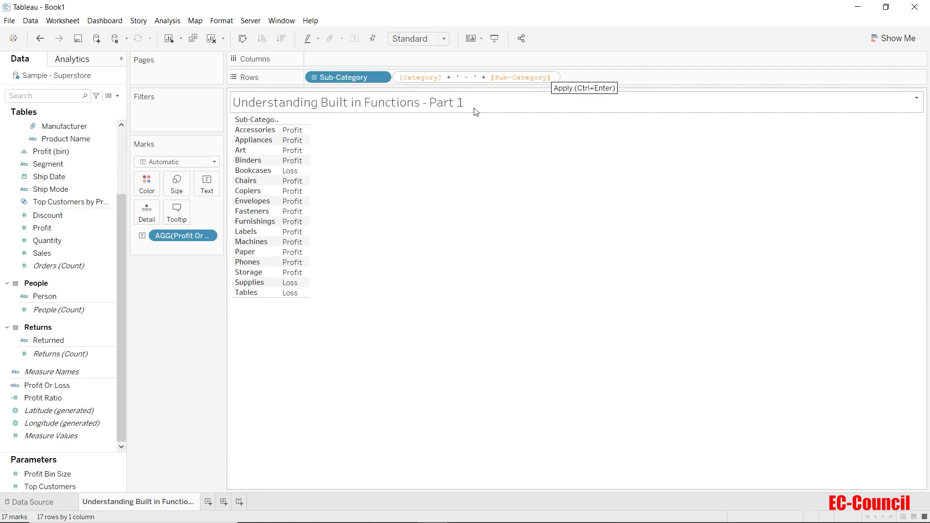
{"action": "key", "text": "Return"}
{"action": "key", "text": "Return"}
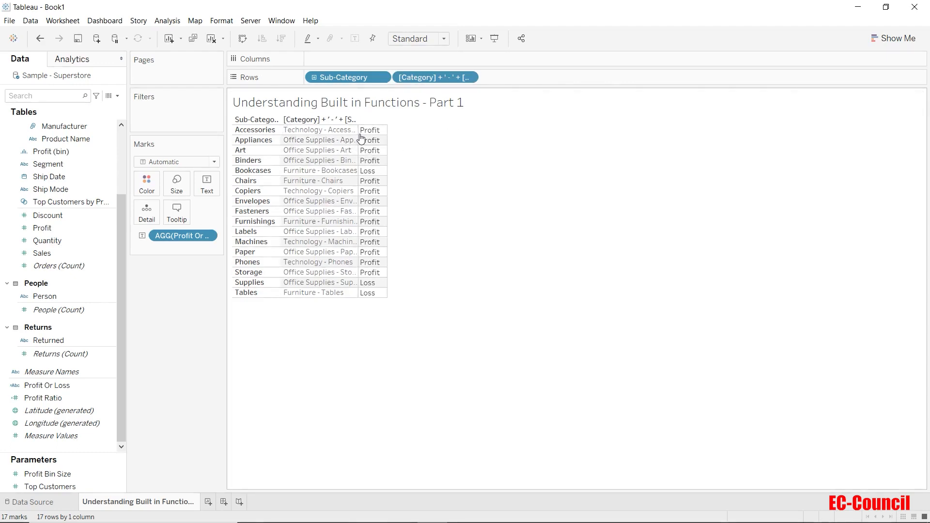
Fit the table to Entire View and widen the combined category column so its labels fit on one line.
{"action": "left_click", "coordinate": [420, 38]}
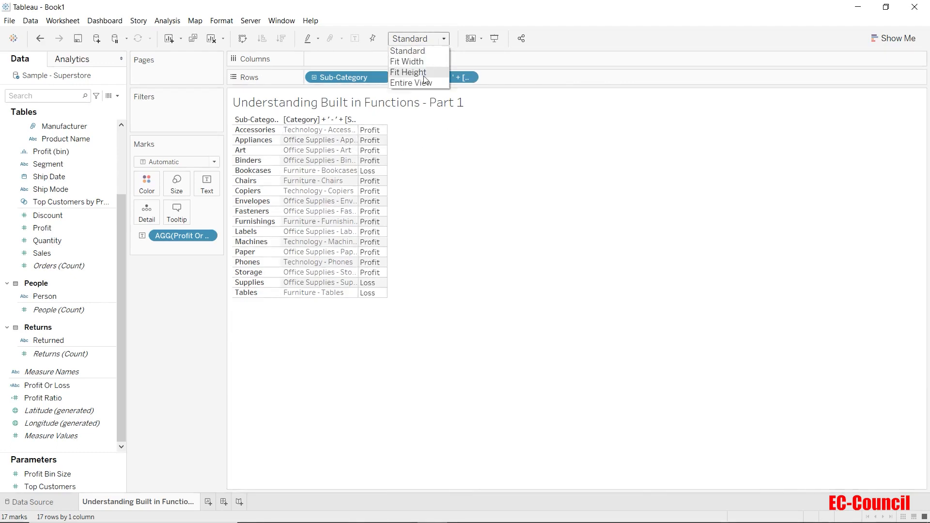
{"action": "left_click", "coordinate": [425, 84]}
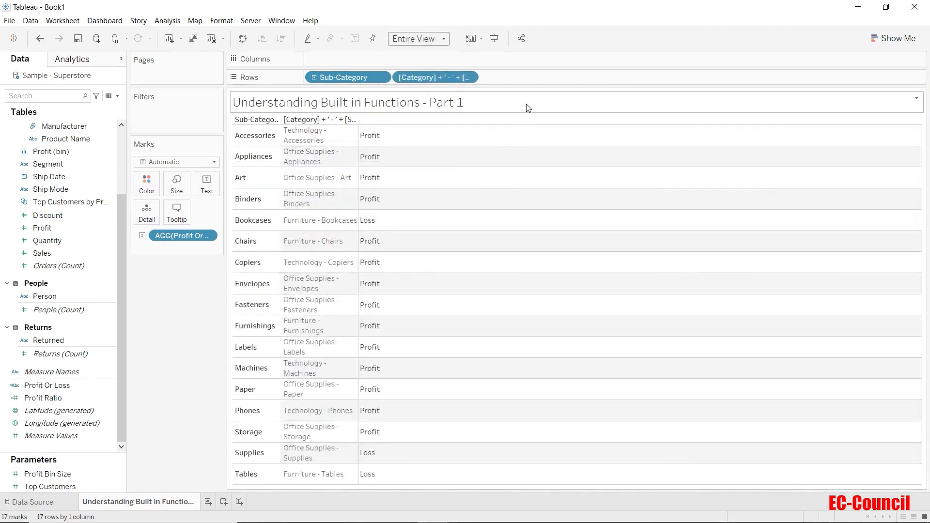
{"action": "left_click_drag", "start_coordinate": [359, 144], "coordinate": [436, 143]}
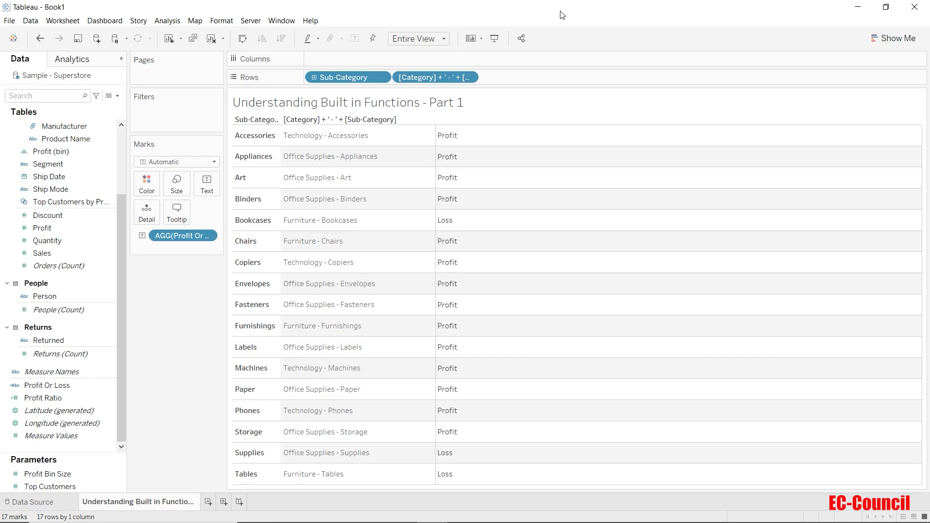
Save the ad-hoc category and sub-category calculation from Rows as a data source field, keeping its default name.
{"action": "left_click_drag", "start_coordinate": [436, 77], "coordinate": [55, 238]}
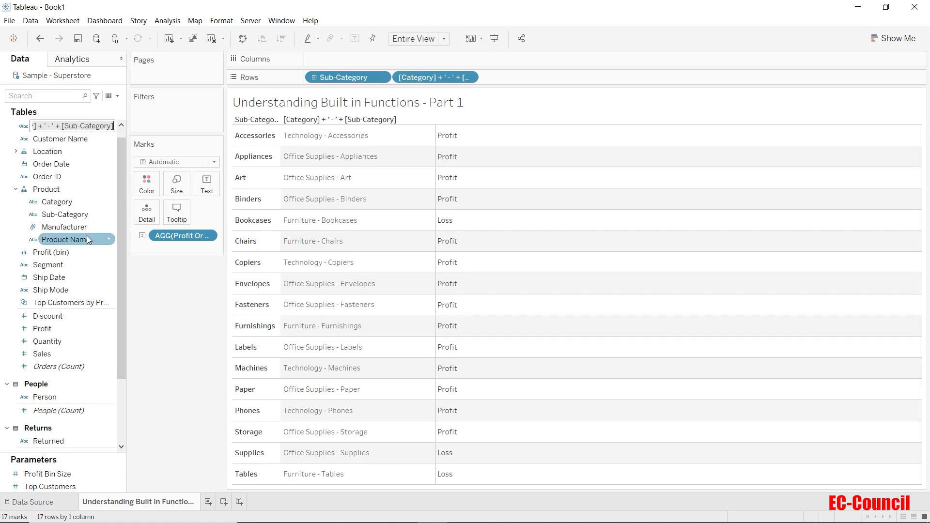
{"action": "key", "text": "Return"}
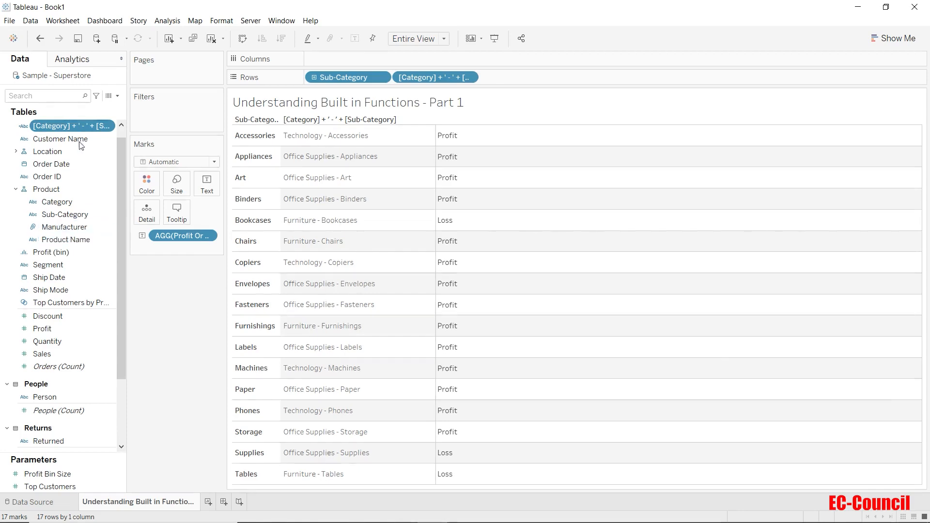
Edit the saved category and sub-category calculation so its separator is ' : ' instead of ' - ', and apply the change.
{"action": "right_click", "coordinate": [92, 128]}
{"action": "left_click", "coordinate": [113, 184]}
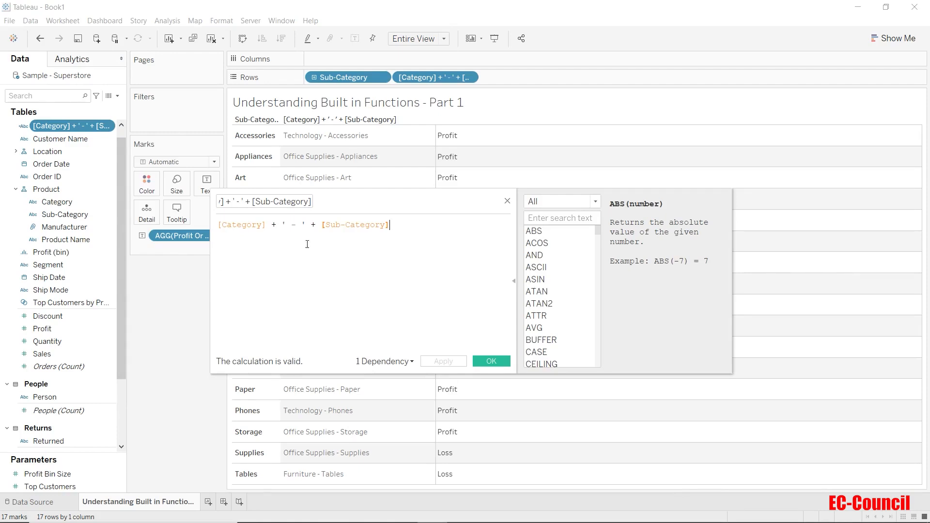
{"action": "left_click_drag", "start_coordinate": [297, 224], "coordinate": [292, 225]}
{"action": "type", "text": ":"}
{"action": "left_click_drag", "start_coordinate": [353, 204], "coordinate": [614, 228]}
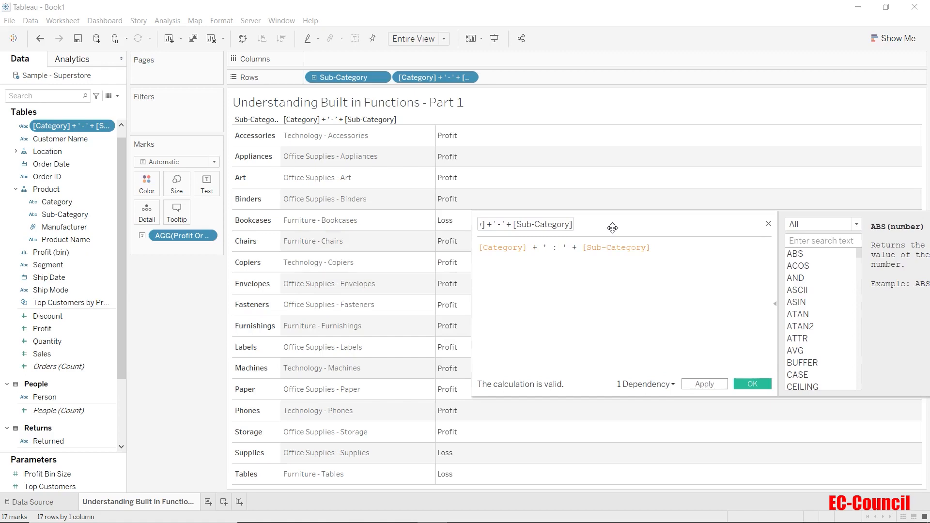
{"action": "left_click", "coordinate": [705, 385]}
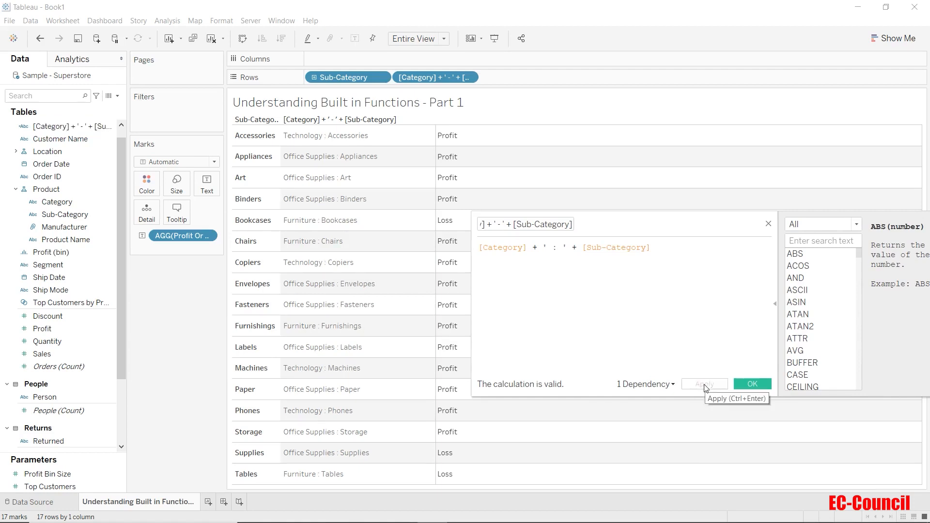
{"action": "left_click", "coordinate": [748, 385]}
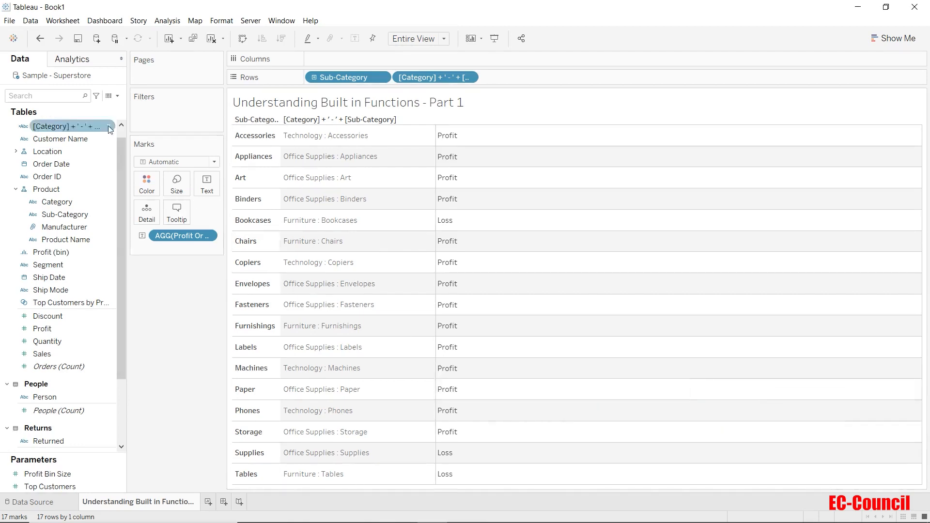
Create a calculated field named LENGTH with the formula LEN([Sub-Category]).
{"action": "left_click", "coordinate": [118, 96]}
{"action": "left_click", "coordinate": [112, 106]}
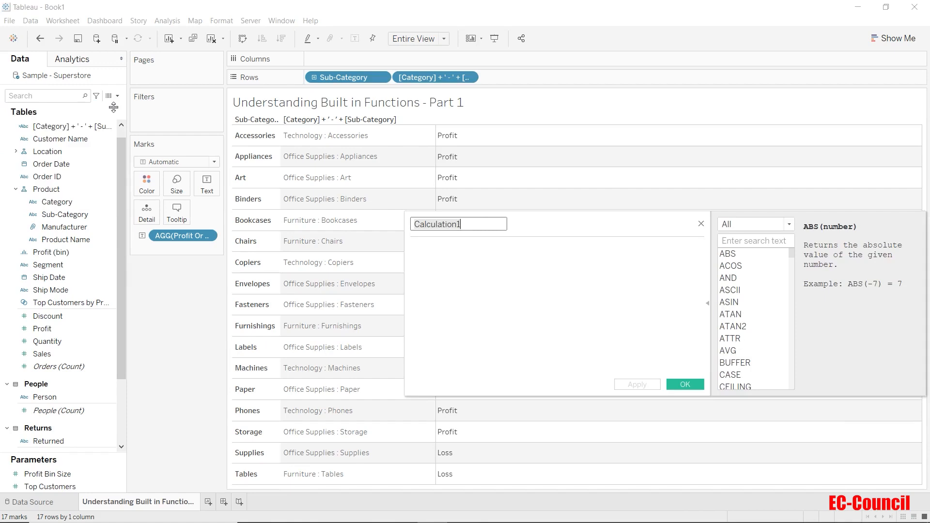
{"action": "left_click", "coordinate": [438, 255]}
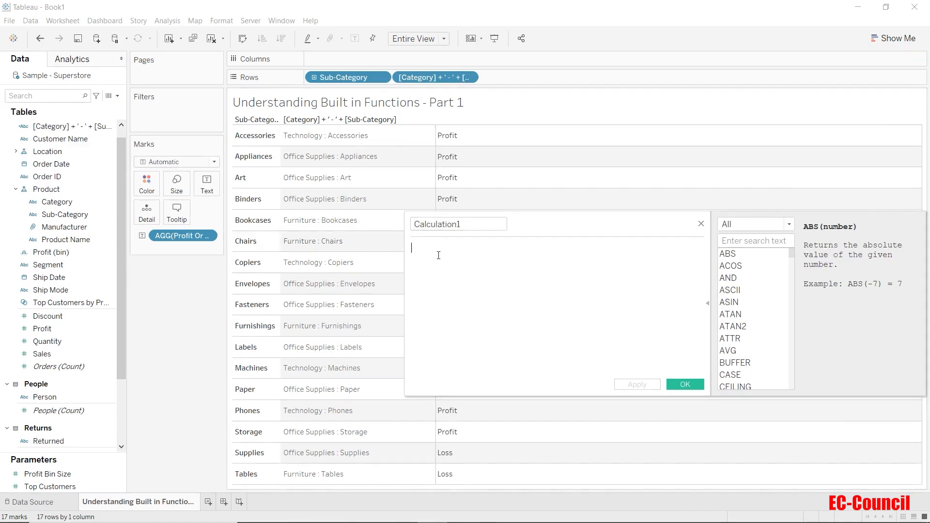
{"action": "type", "text": "LEN"}
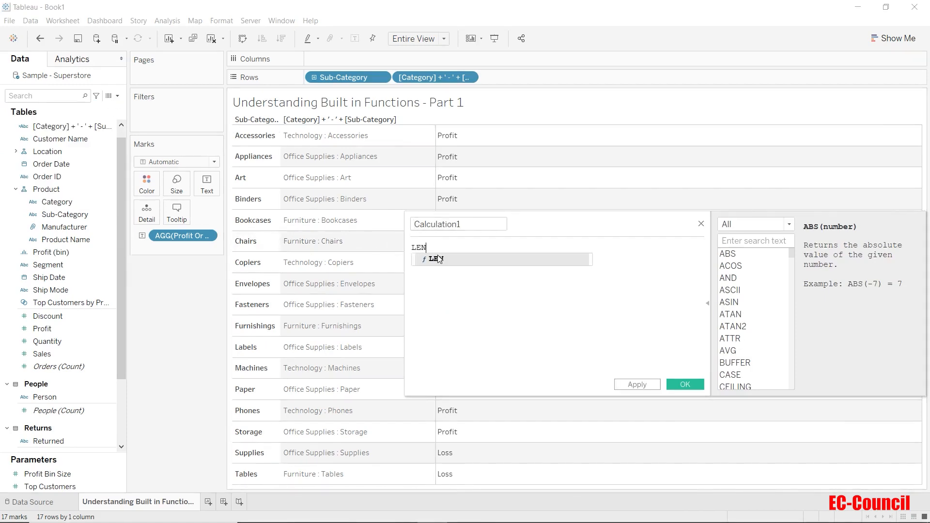
{"action": "type", "text": "("}
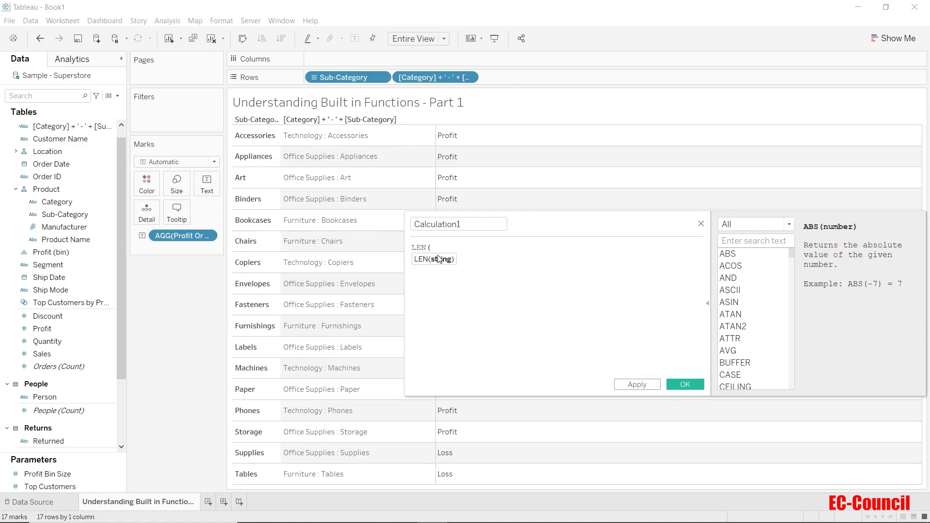
{"action": "type", "text": "SUB"}
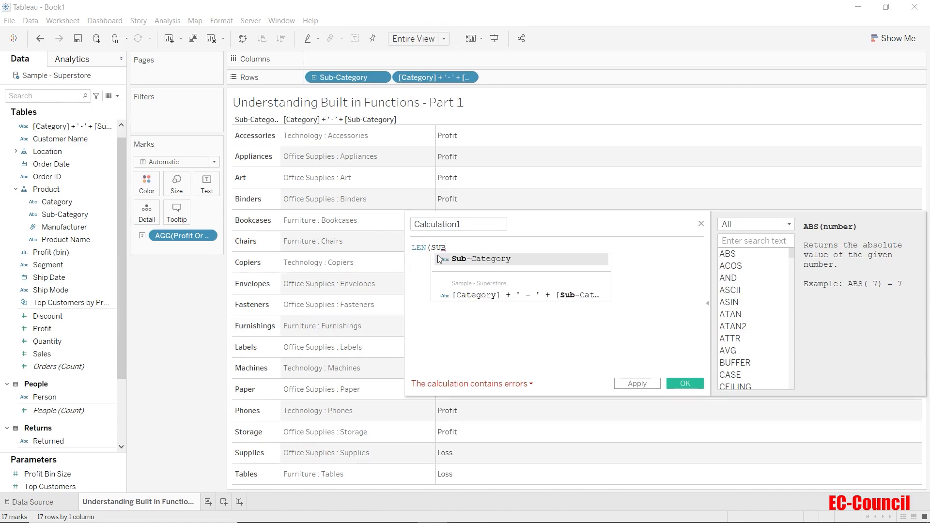
{"action": "key", "text": "Return"}
{"action": "type", "text": ")"}
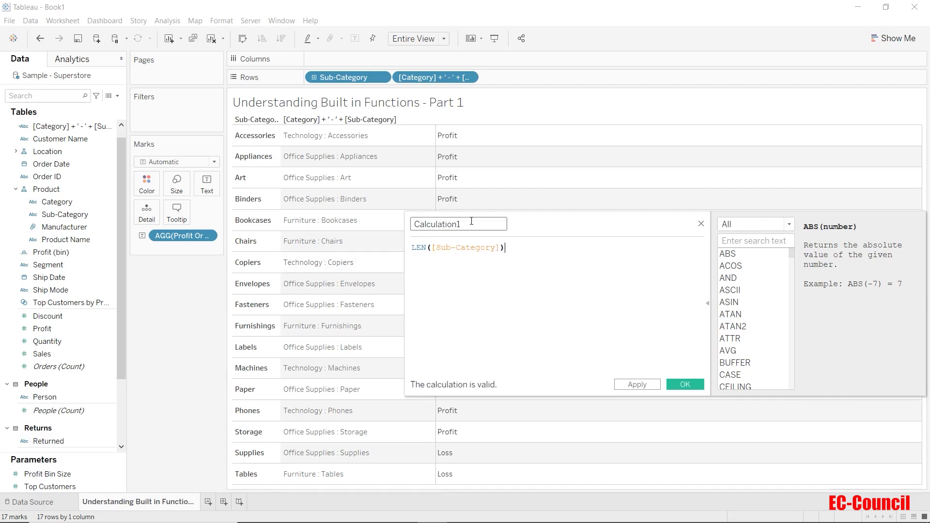
{"action": "left_click_drag", "start_coordinate": [471, 221], "coordinate": [401, 223]}
{"action": "type", "text": "LENGTH"}
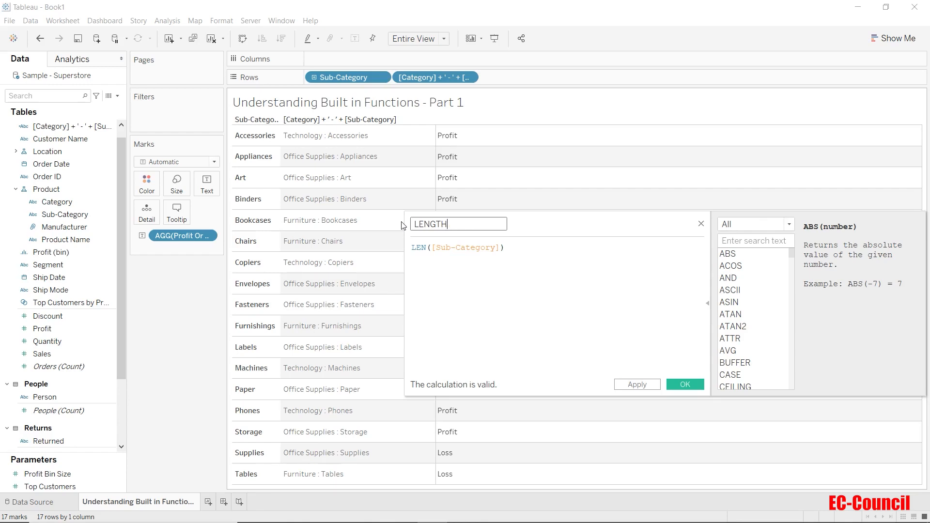
{"action": "left_click", "coordinate": [416, 247]}
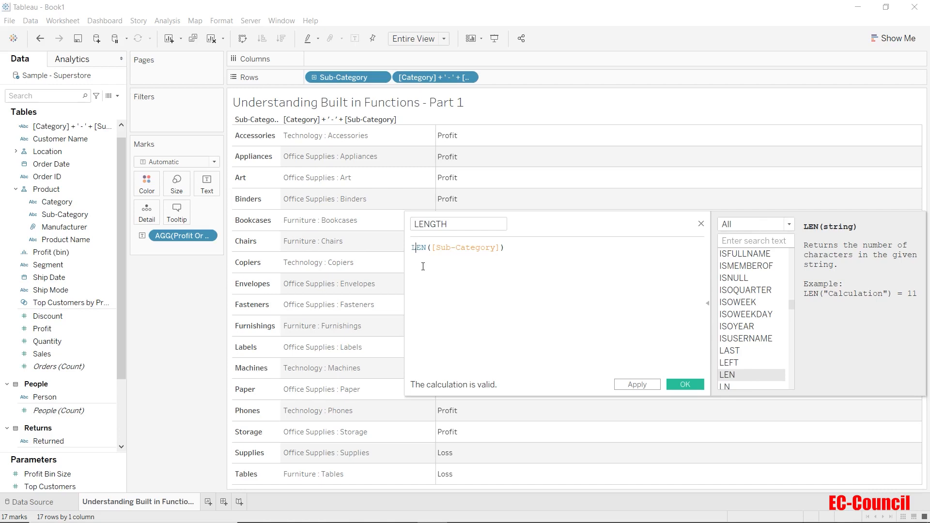
{"action": "left_click", "coordinate": [685, 384]}
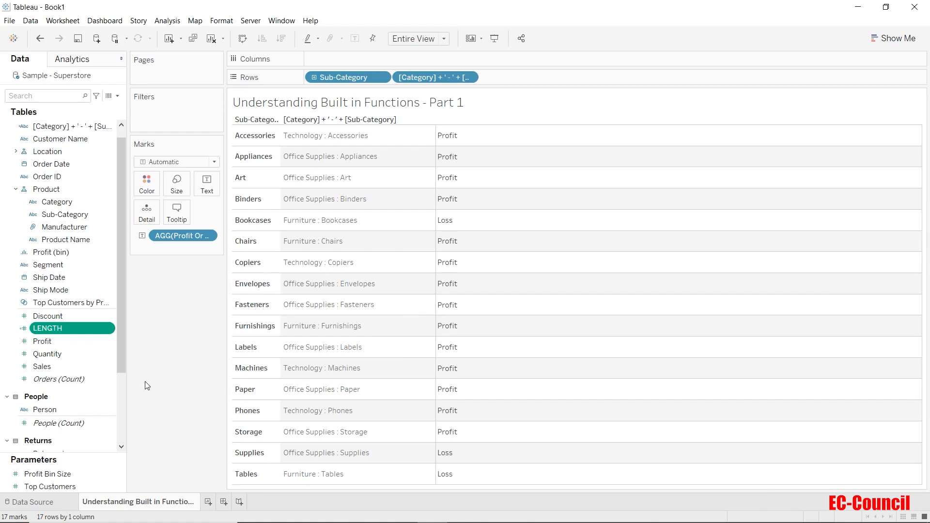
Replace the Profit Or Loss text mark with LENGTH and aggregate it as an average.
{"action": "left_click_drag", "start_coordinate": [53, 328], "coordinate": [187, 238]}
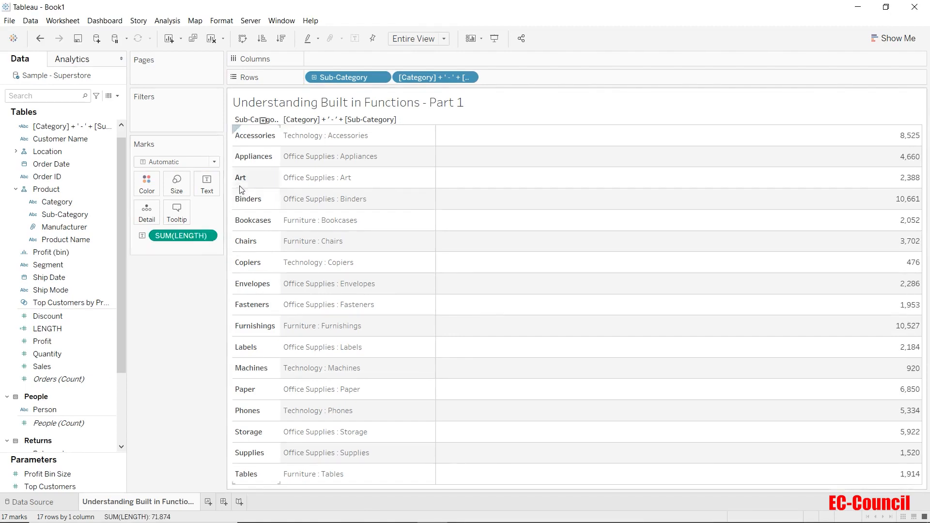
{"action": "mouse_move", "coordinate": [486, 190]}
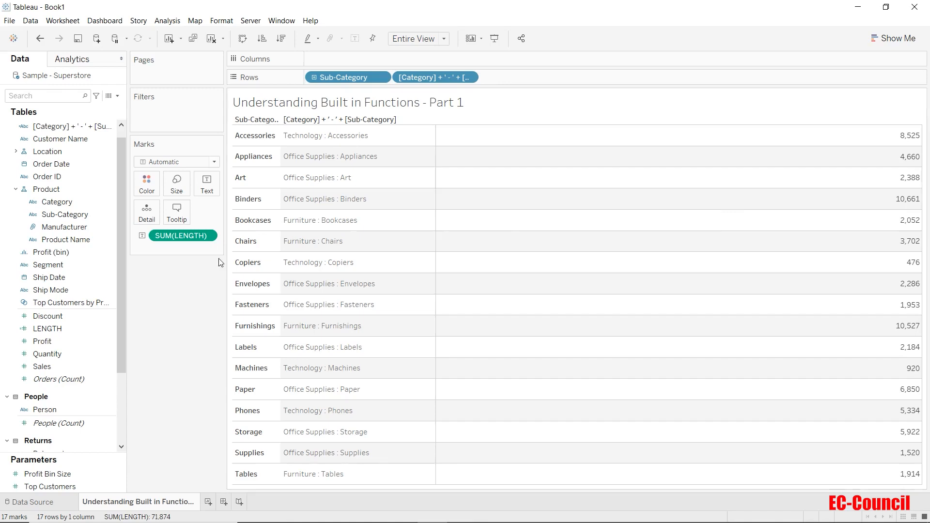
{"action": "left_click", "coordinate": [212, 235]}
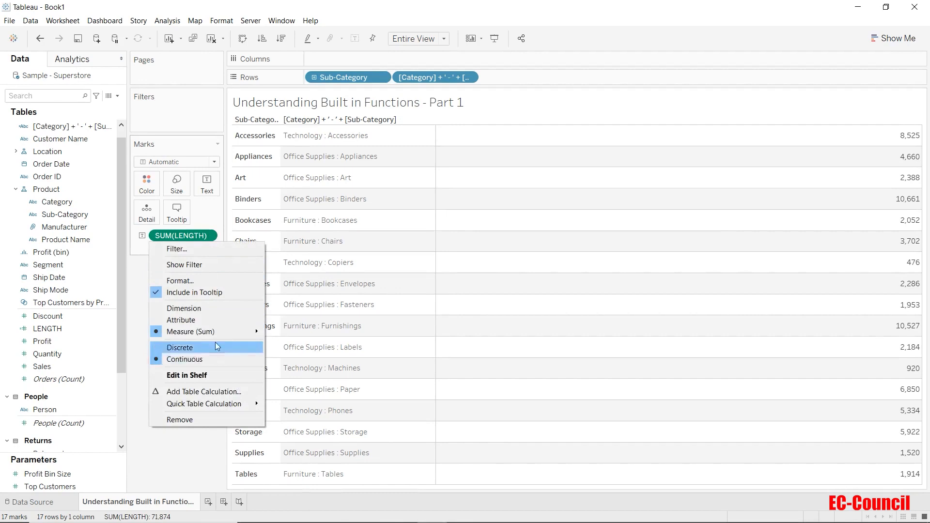
{"action": "mouse_move", "coordinate": [217, 333]}
{"action": "left_click", "coordinate": [286, 345]}
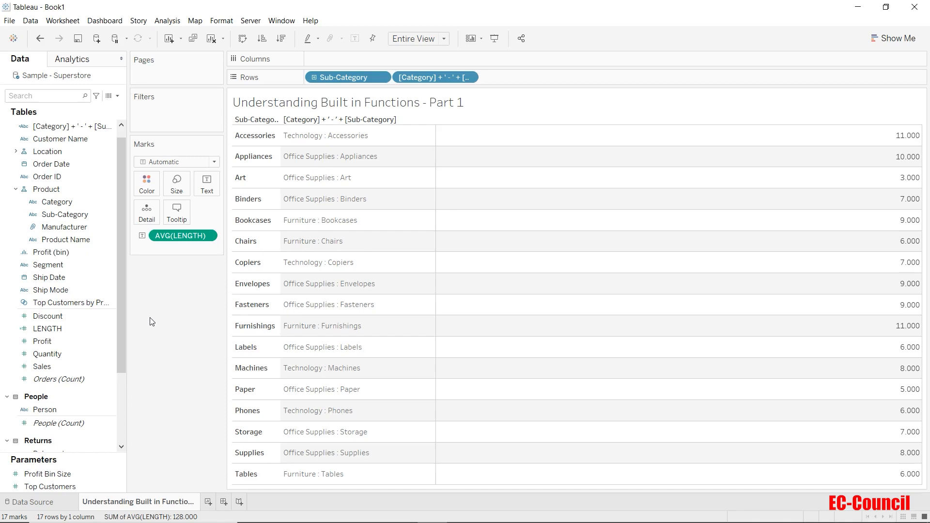
Create a calculated field named Upper Sub cat with the formula UPPER([Sub-Category]).
{"action": "left_click", "coordinate": [117, 96]}
{"action": "left_click", "coordinate": [58, 106]}
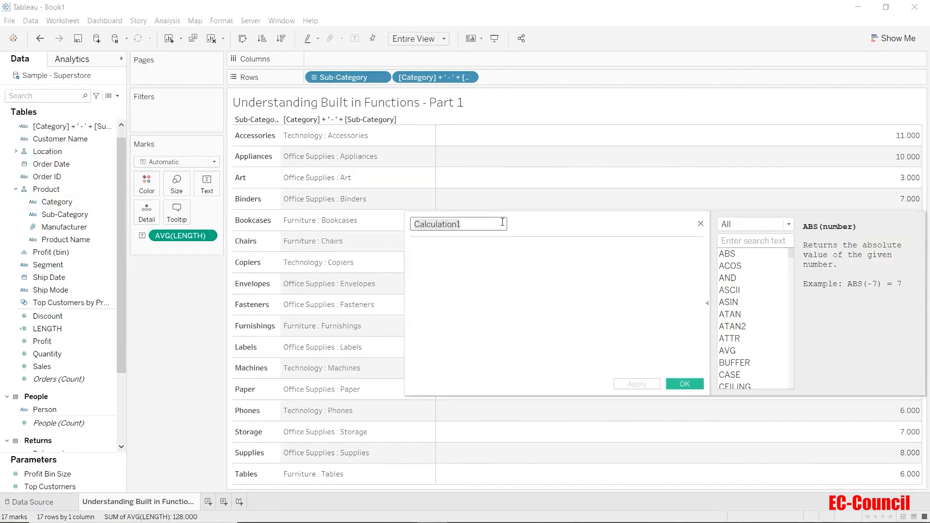
{"action": "type", "text": "Upper"}
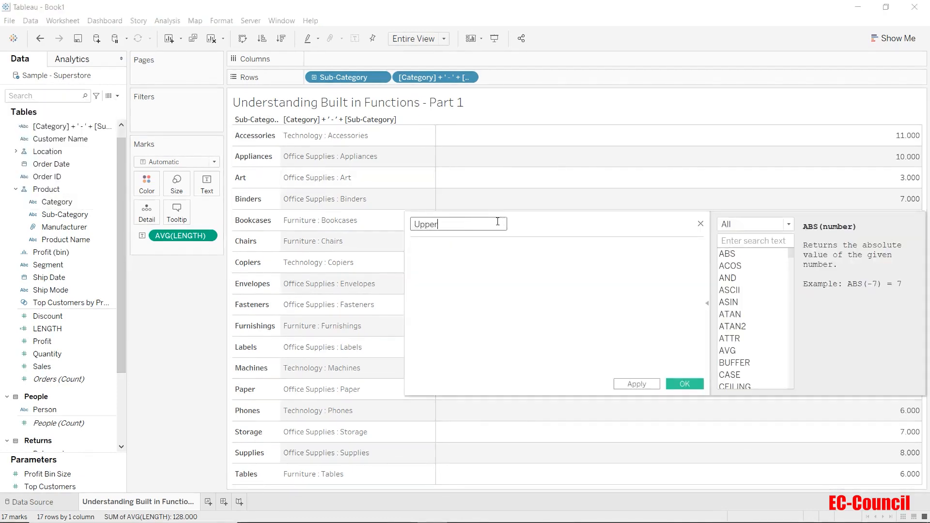
{"action": "left_click", "coordinate": [459, 245]}
{"action": "type", "text": "Sub cat"}
{"action": "left_click_drag", "start_coordinate": [600, 222], "coordinate": [485, 197]}
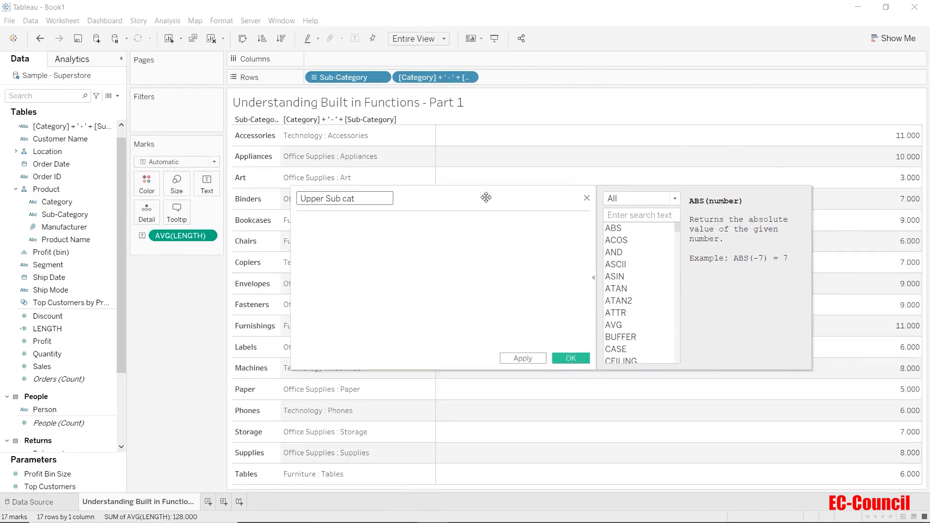
{"action": "left_click", "coordinate": [432, 233]}
{"action": "type", "text": "UPPER"}
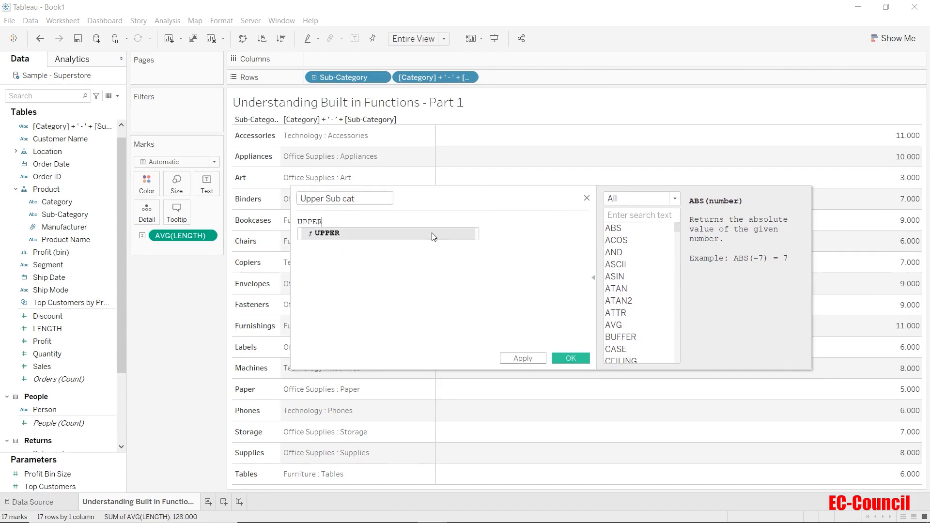
{"action": "type", "text": "("}
{"action": "type", "text": "[Sub"}
{"action": "key", "text": "Return"}
{"action": "type", "text": ")"}
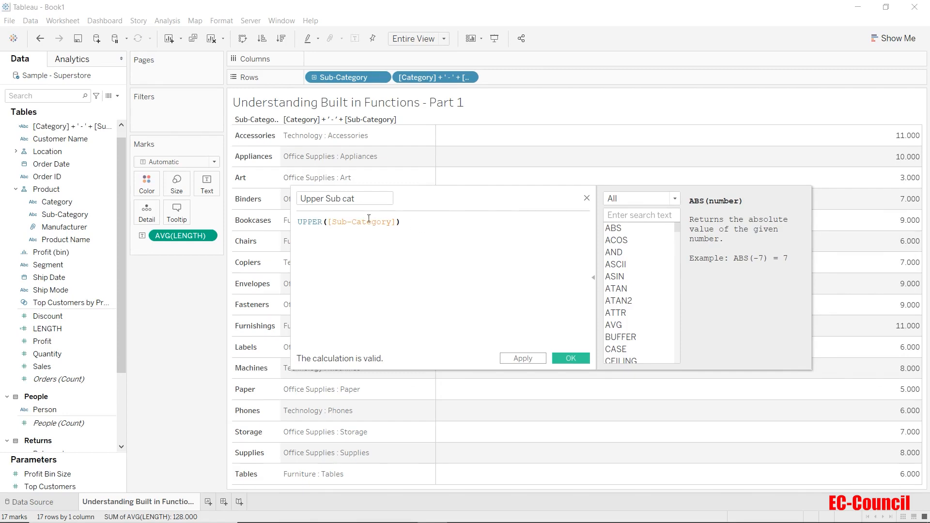
{"action": "left_click", "coordinate": [313, 223]}
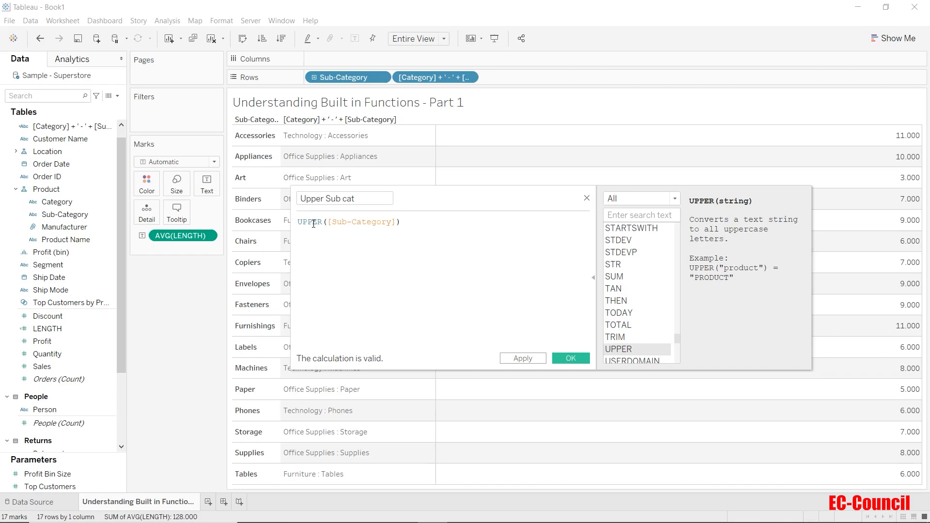
{"action": "left_click", "coordinate": [572, 358]}
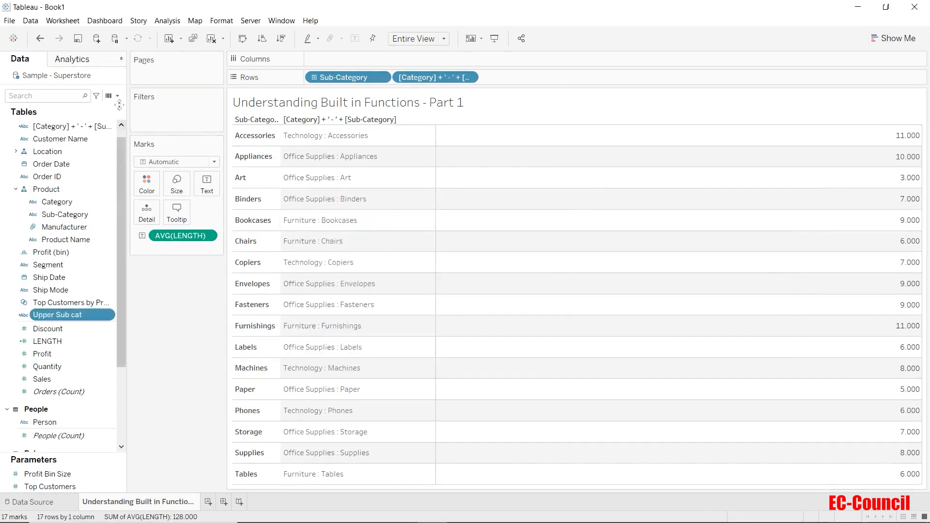
Create a calculated field named Lower Sub cat with the formula LOWER([Sub-Category]).
{"action": "left_click", "coordinate": [119, 97]}
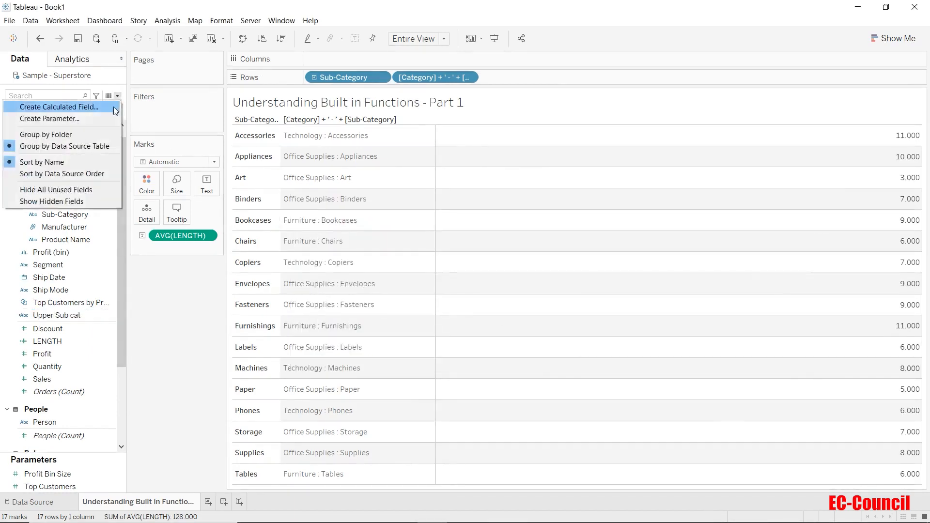
{"action": "left_click", "coordinate": [97, 108]}
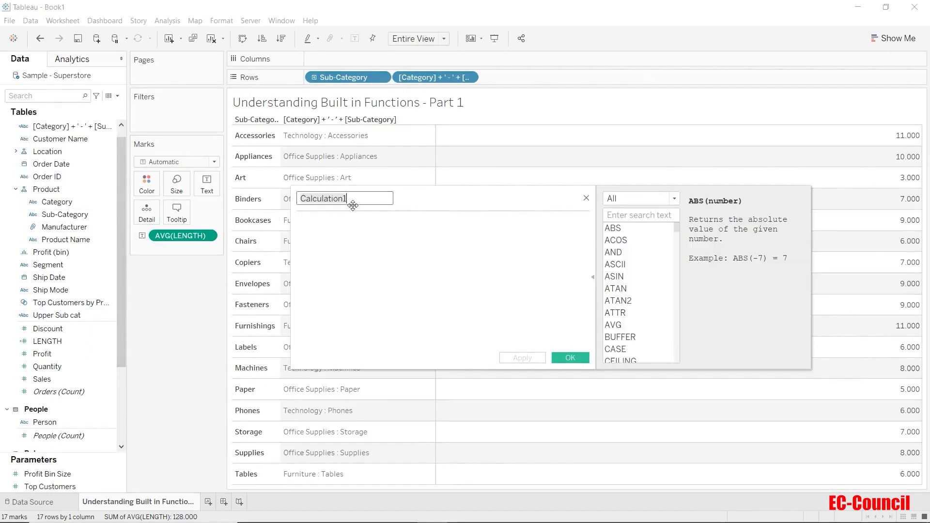
{"action": "type", "text": "Lo"}
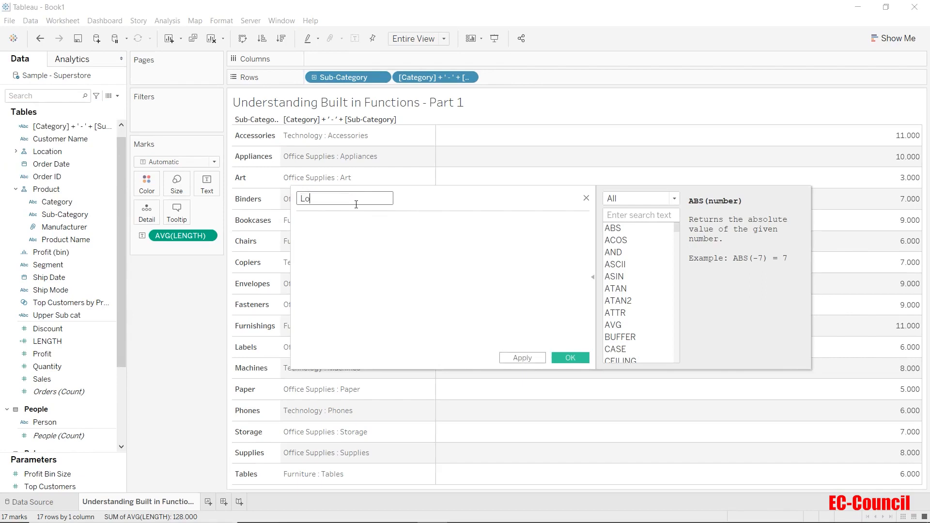
{"action": "type", "text": "wer Sub cat"}
{"action": "left_click", "coordinate": [349, 227]}
{"action": "type", "text": "LOWER(SI"}
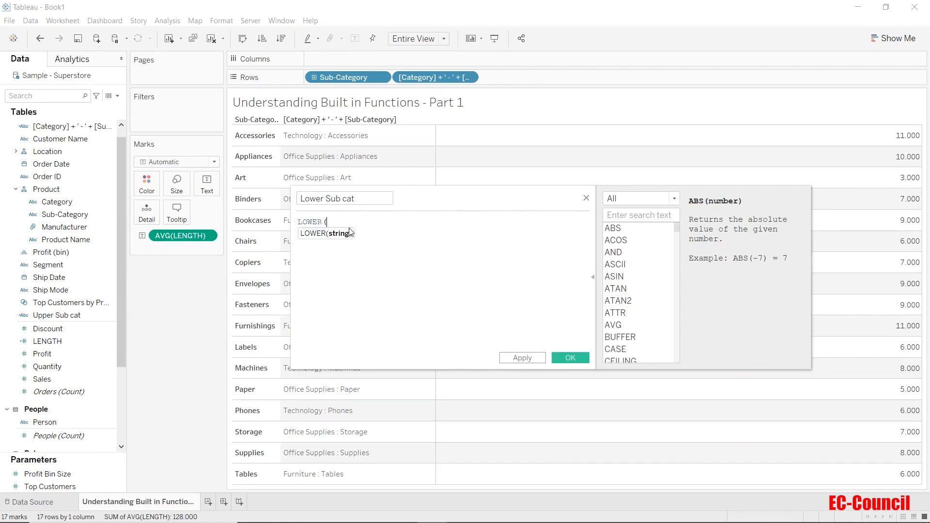
{"action": "key", "text": "BackSpace"}
{"action": "type", "text": "UB"}
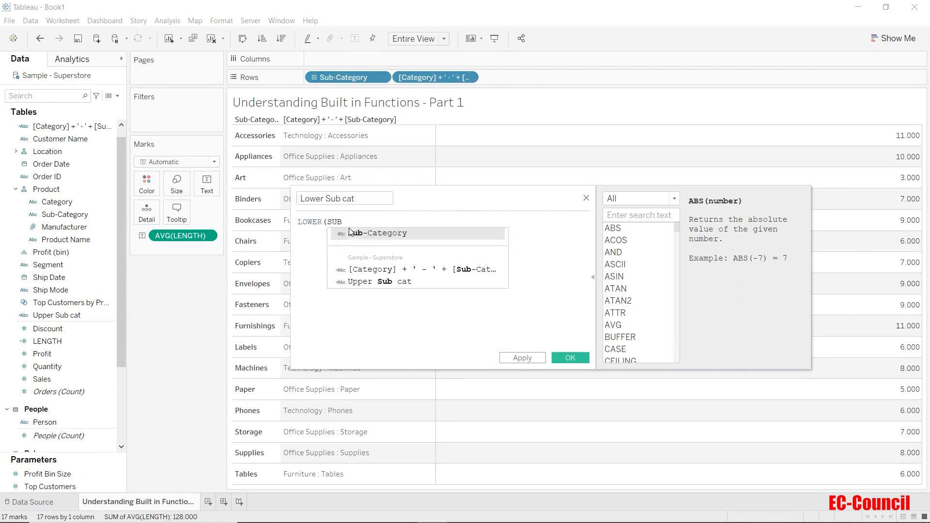
{"action": "left_click", "coordinate": [368, 233]}
{"action": "type", "text": ")"}
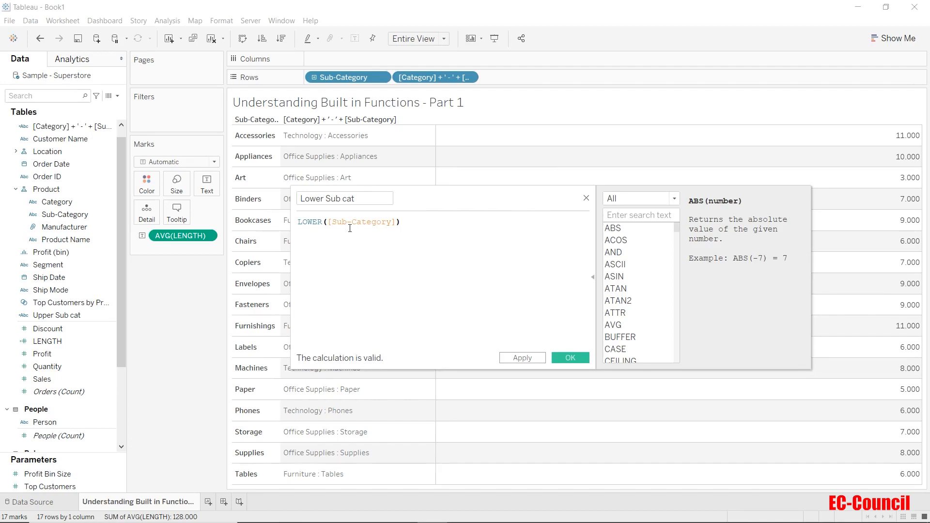
{"action": "left_click", "coordinate": [314, 224]}
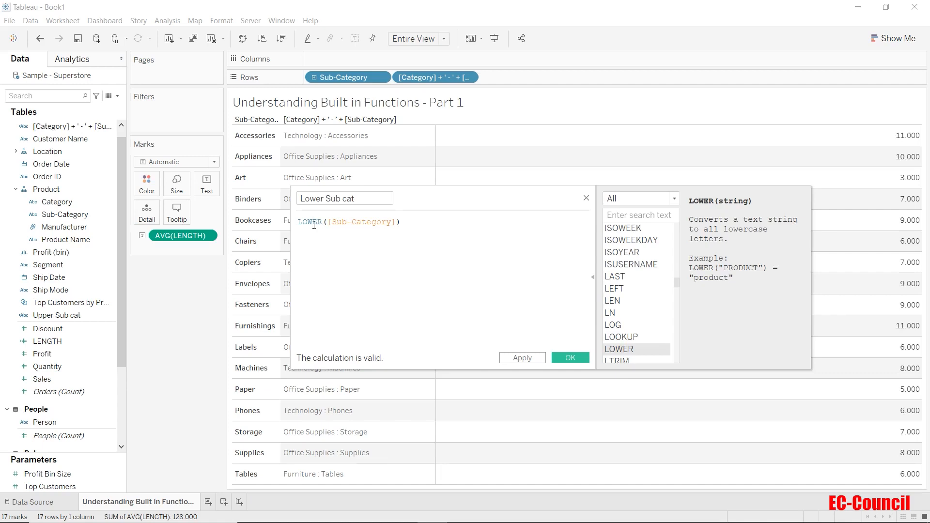
{"action": "left_click", "coordinate": [569, 358]}
Add Lower Sub cat and Upper Sub cat to Rows after the combined category field.
{"action": "scroll", "coordinate": [89, 237], "scroll_direction": "up", "scroll_amount": 1}
{"action": "left_click_drag", "start_coordinate": [70, 176], "coordinate": [534, 78]}
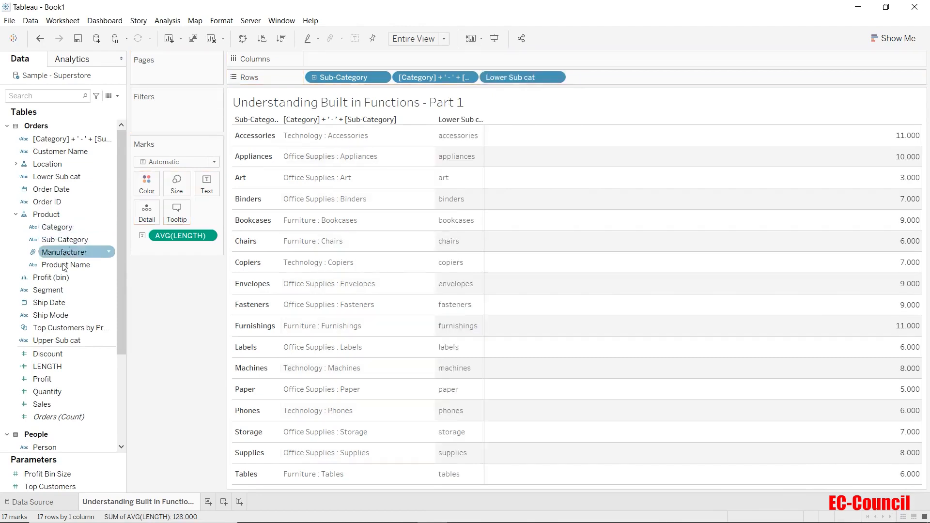
{"action": "left_click_drag", "start_coordinate": [55, 340], "coordinate": [633, 77]}
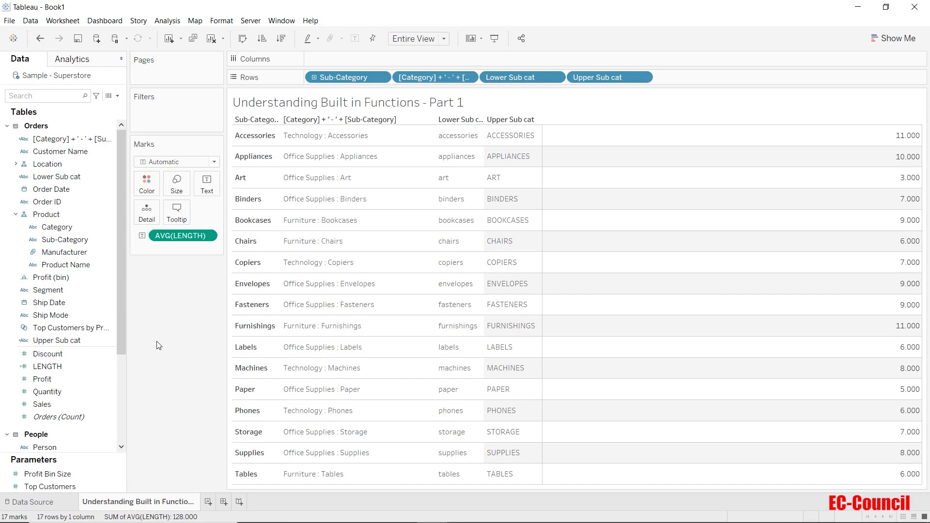
Create a calculated field named LEFT 2 with the formula LEFT([Sub-Category],2).
{"action": "left_click", "coordinate": [117, 95]}
{"action": "left_click", "coordinate": [102, 107]}
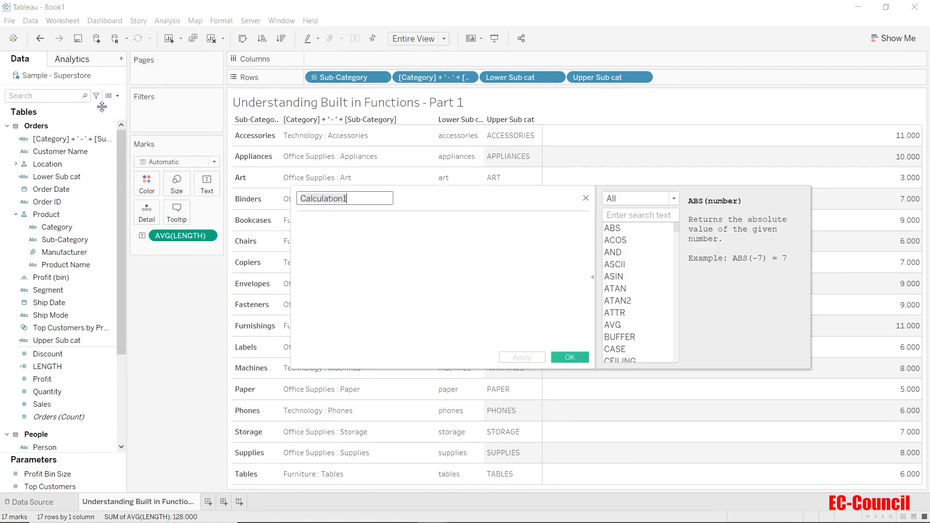
{"action": "type", "text": "LEFT"}
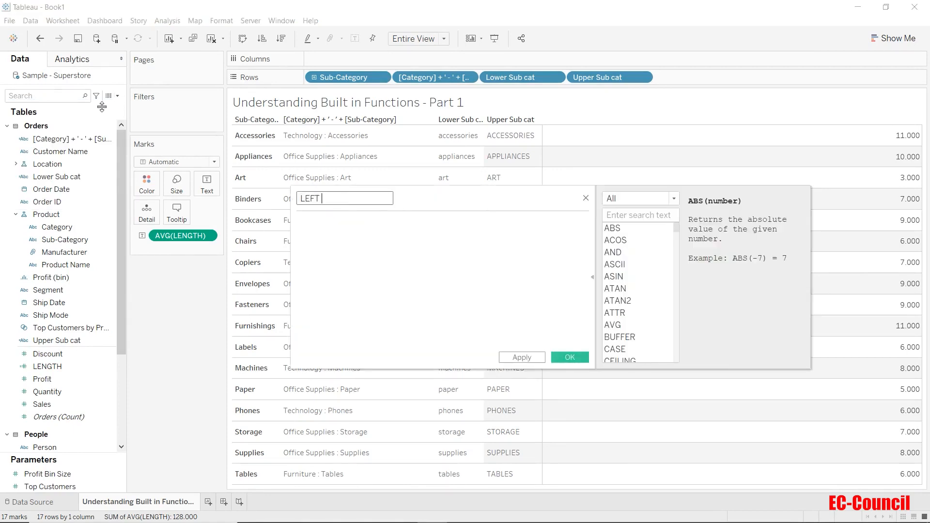
{"action": "type", "text": " 2"}
{"action": "left_click", "coordinate": [325, 231]}
{"action": "type", "text": "left"}
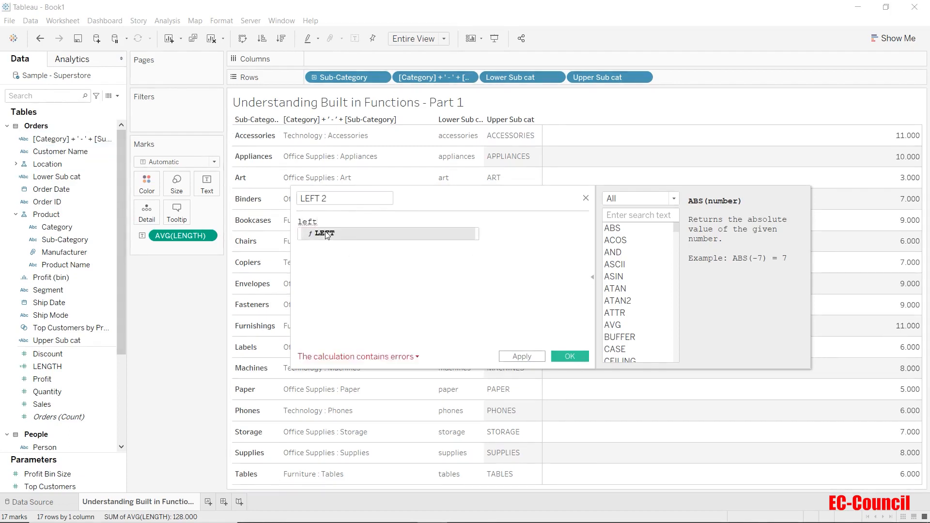
{"action": "type", "text": "(sub"}
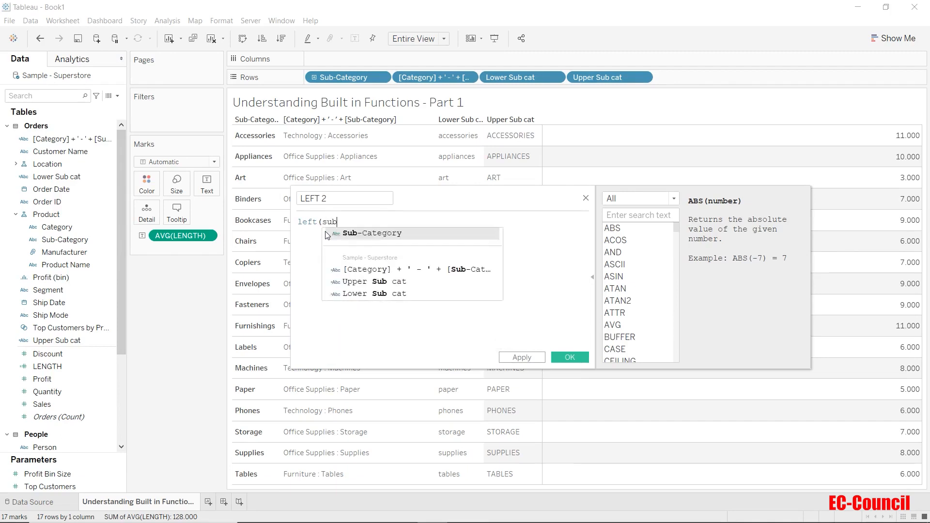
{"action": "key", "text": "BackSpace"}
{"action": "key", "text": "BackSpace"}
{"action": "key", "text": "BackSpace"}
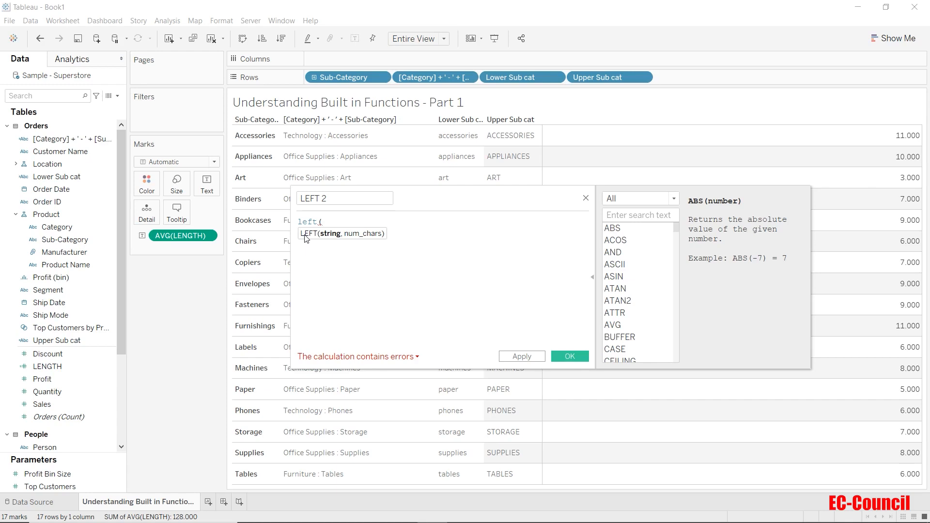
{"action": "type", "text": "sub"}
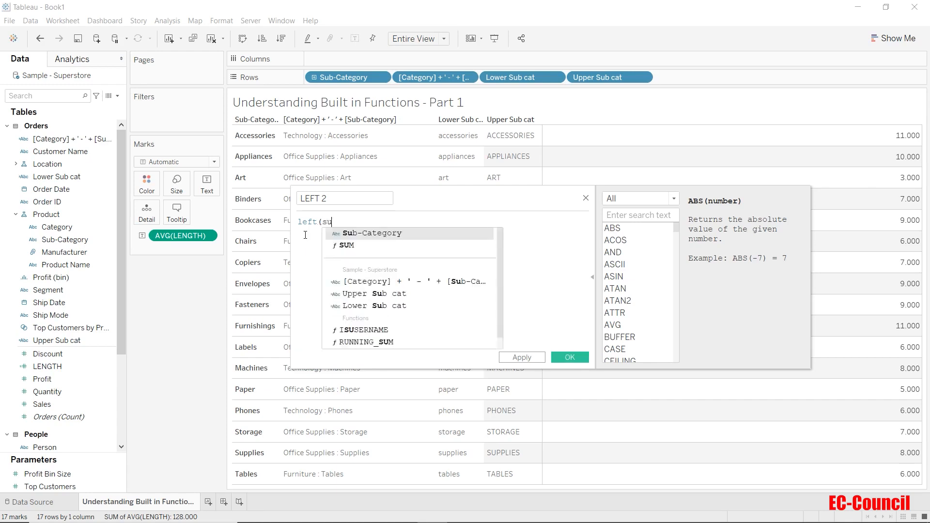
{"action": "key", "text": "Return"}
{"action": "type", "text": ",2)"}
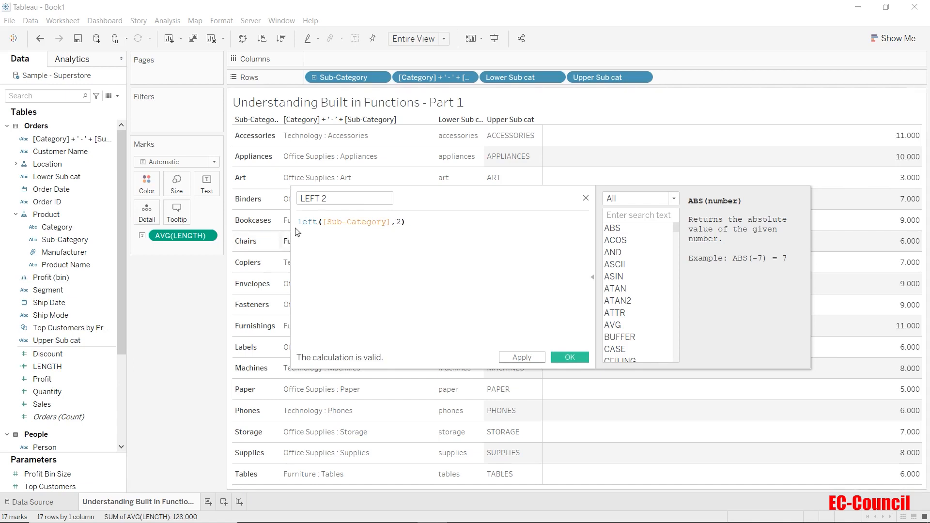
{"action": "left_click", "coordinate": [307, 222]}
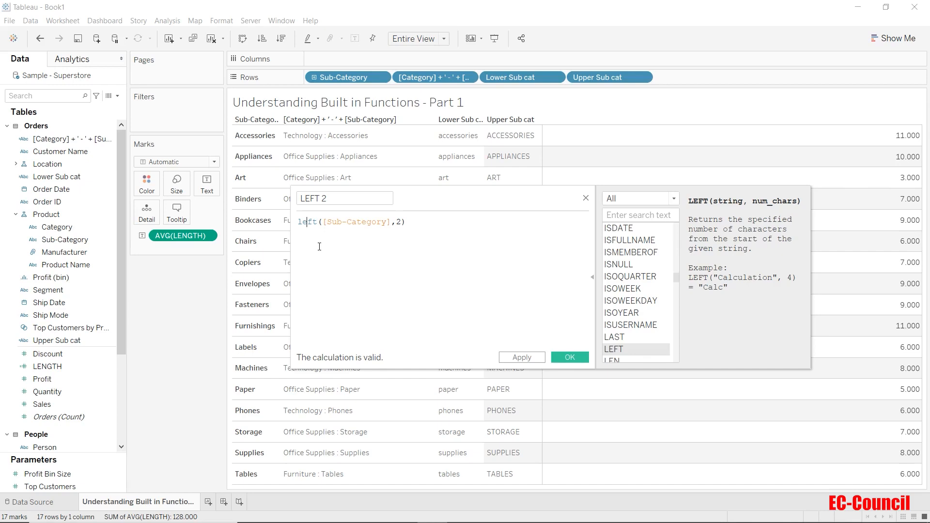
{"action": "left_click", "coordinate": [565, 358]}
Create a calculated field named right 2 with the formula RIGHT([Sub-Category],2).
{"action": "left_click", "coordinate": [117, 96]}
{"action": "left_click", "coordinate": [101, 104]}
{"action": "type", "text": "right"}
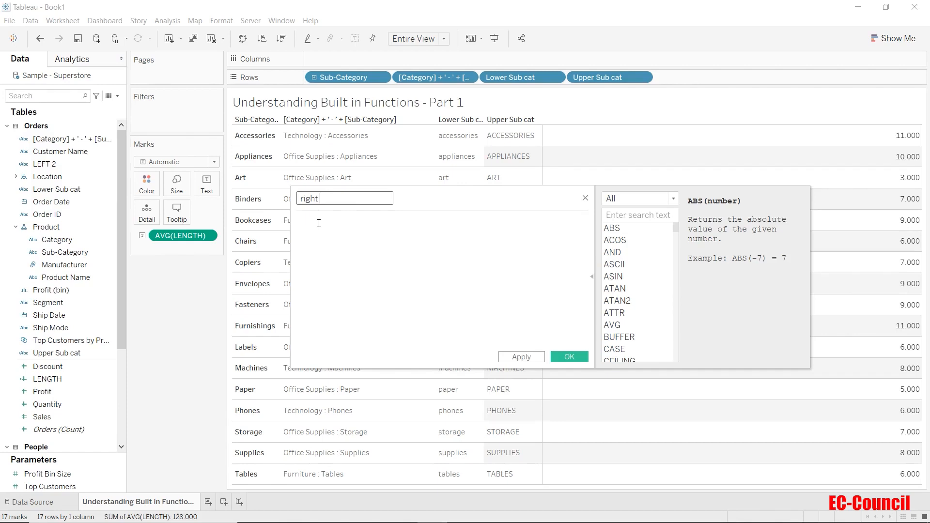
{"action": "type", "text": " 2"}
{"action": "left_click", "coordinate": [318, 223]}
{"action": "type", "text": "right"}
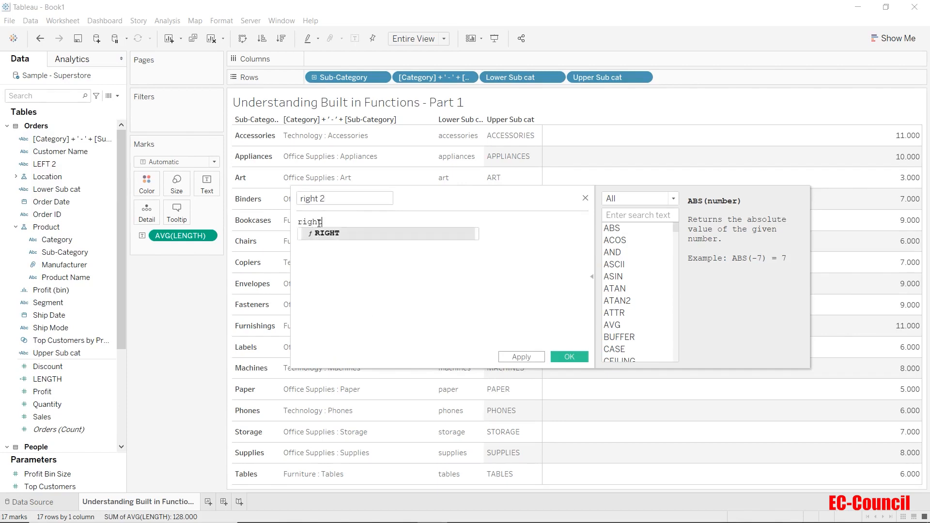
{"action": "type", "text": "("}
{"action": "type", "text": "[sub"}
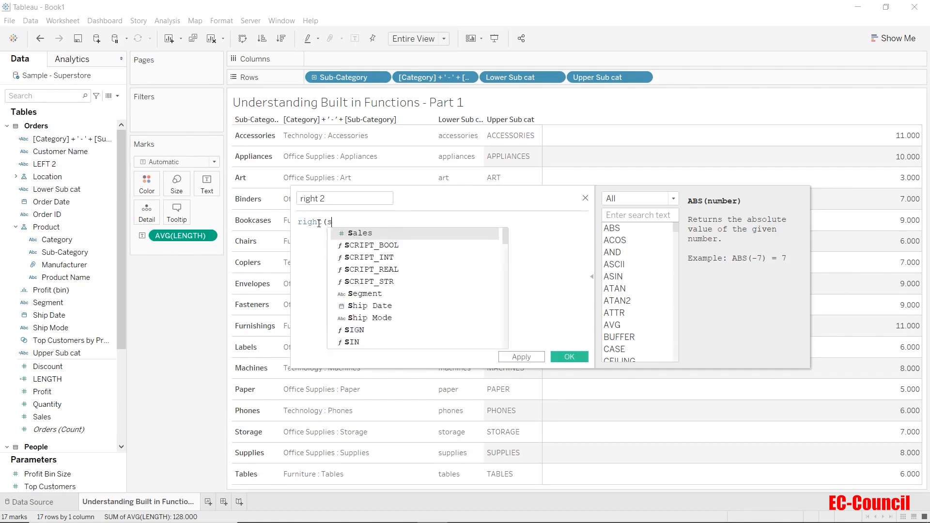
{"action": "key", "text": "Return"}
{"action": "type", "text": ","}
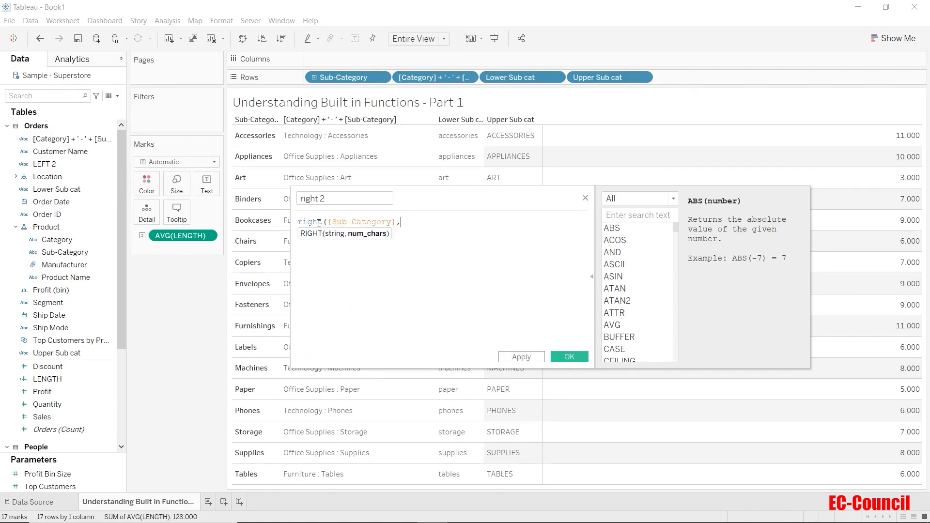
{"action": "type", "text": "2)"}
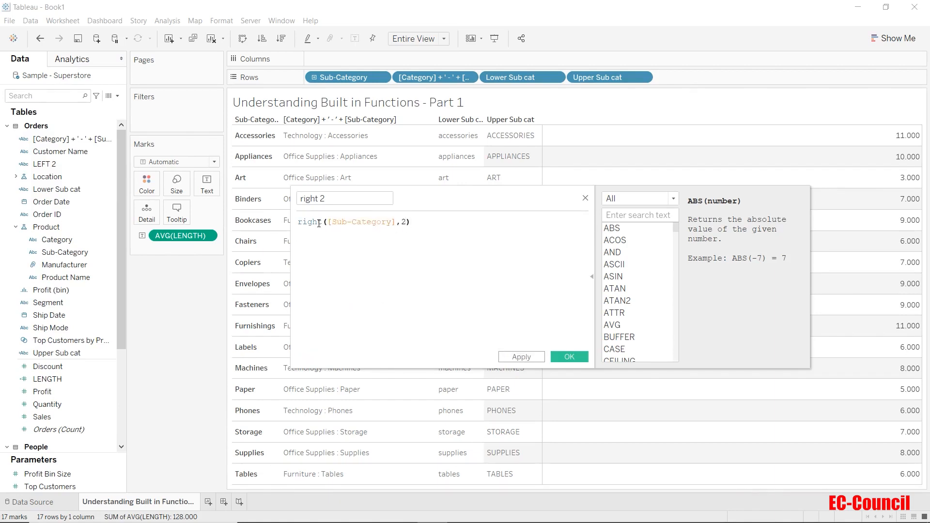
{"action": "left_click", "coordinate": [309, 223]}
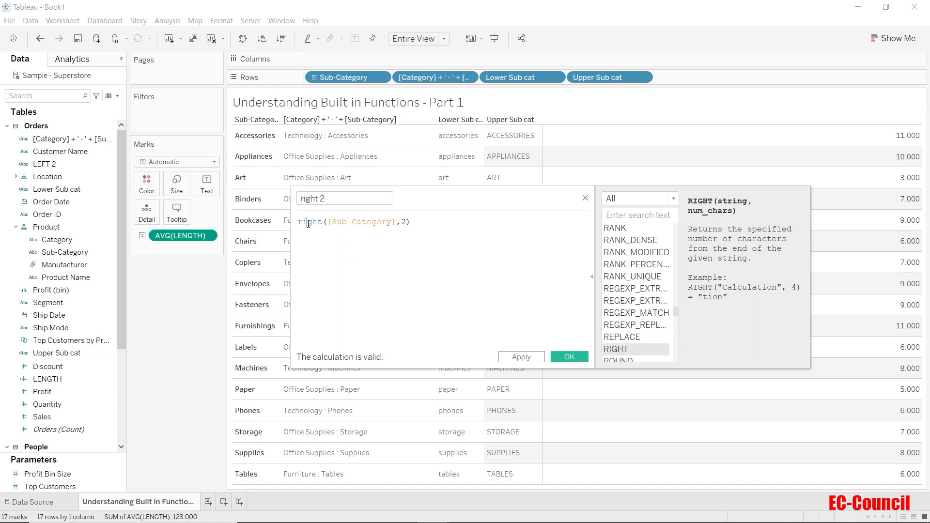
{"action": "left_click", "coordinate": [567, 357]}
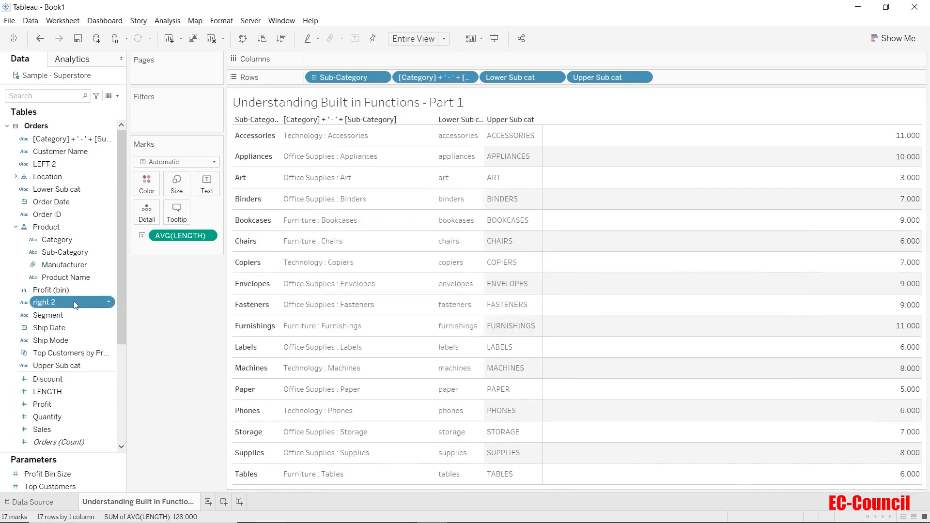
Add LEFT 2 and right 2 to Rows after Upper Sub cat.
{"action": "left_click_drag", "start_coordinate": [57, 168], "coordinate": [693, 82]}
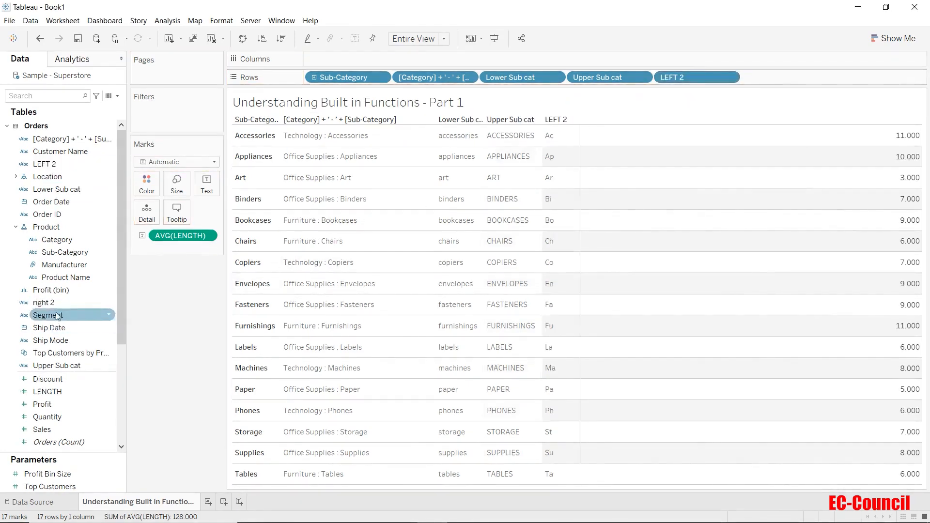
{"action": "left_click_drag", "start_coordinate": [60, 308], "coordinate": [810, 79]}
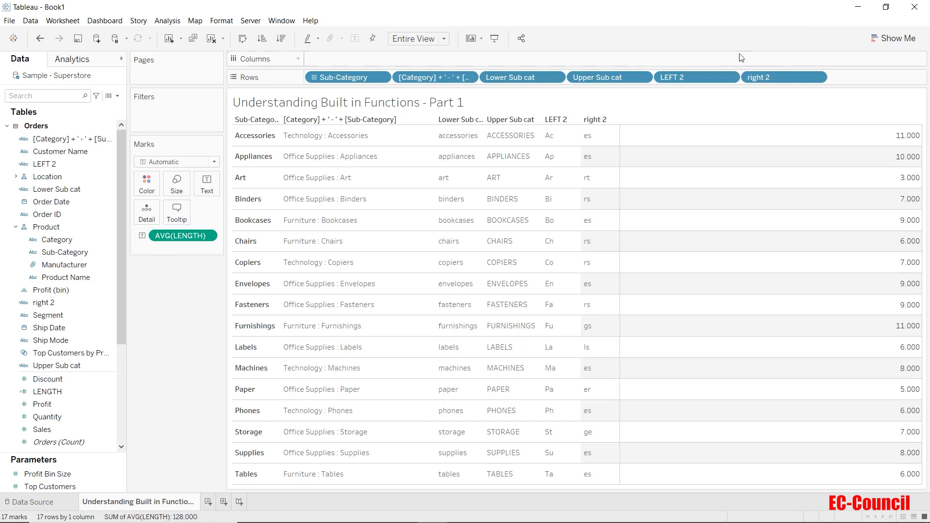
Start a calculated field named Split and look up the SPLIT function's description and examples in the function reference.
{"action": "left_click", "coordinate": [117, 95]}
{"action": "left_click", "coordinate": [103, 108]}
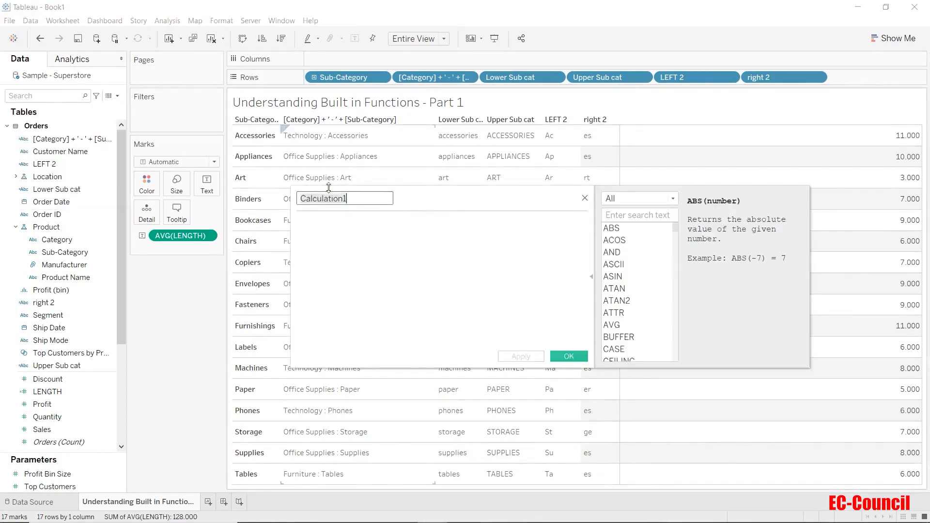
{"action": "type", "text": "Split"}
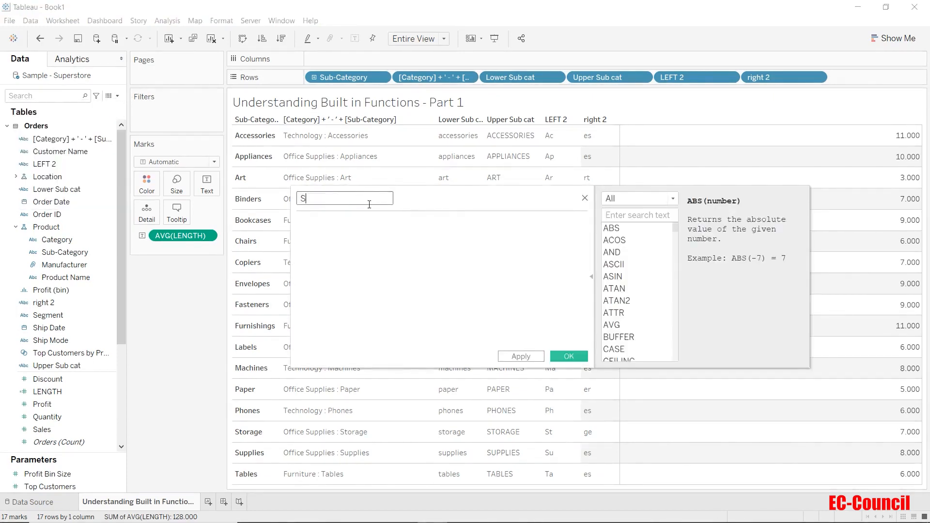
{"action": "left_click", "coordinate": [367, 226]}
{"action": "left_click", "coordinate": [638, 214]}
{"action": "left_click", "coordinate": [639, 200]}
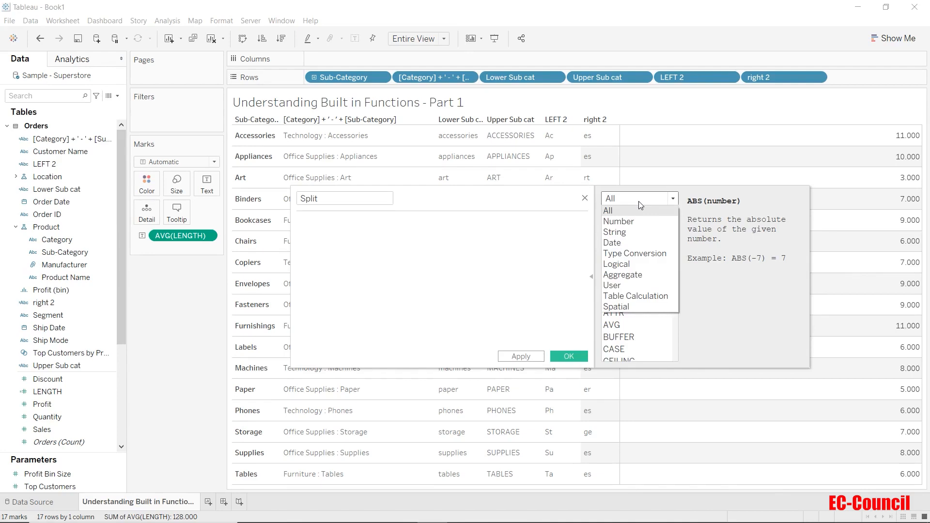
{"action": "left_click", "coordinate": [626, 212]}
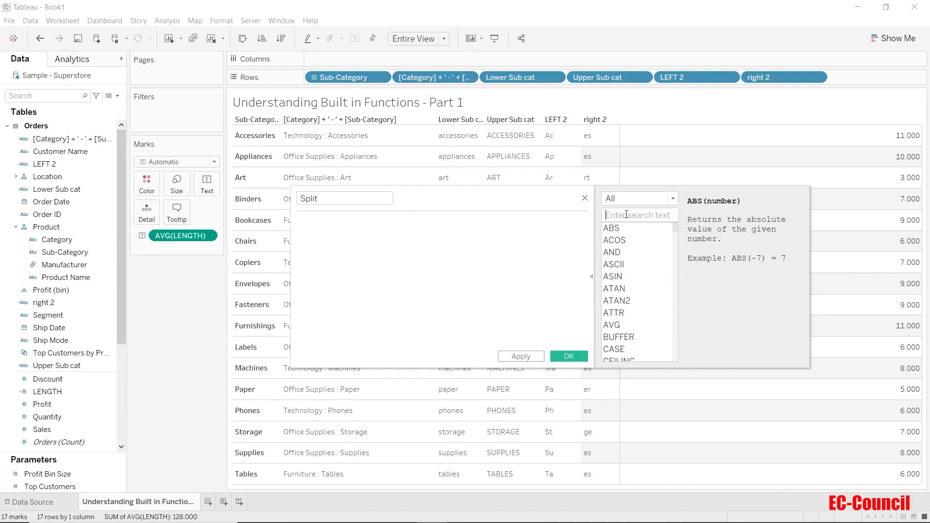
{"action": "type", "text": "split"}
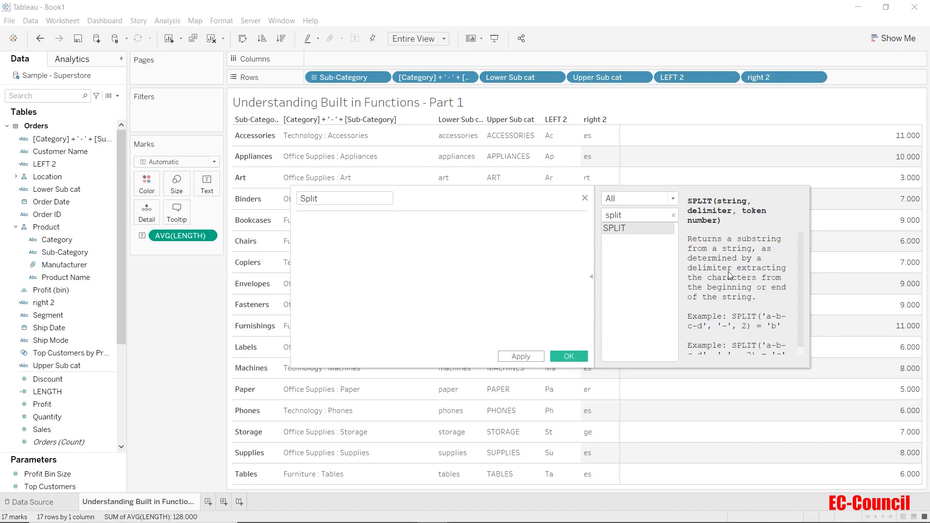
{"action": "scroll", "coordinate": [686, 293], "scroll_direction": "down", "scroll_amount": 1}
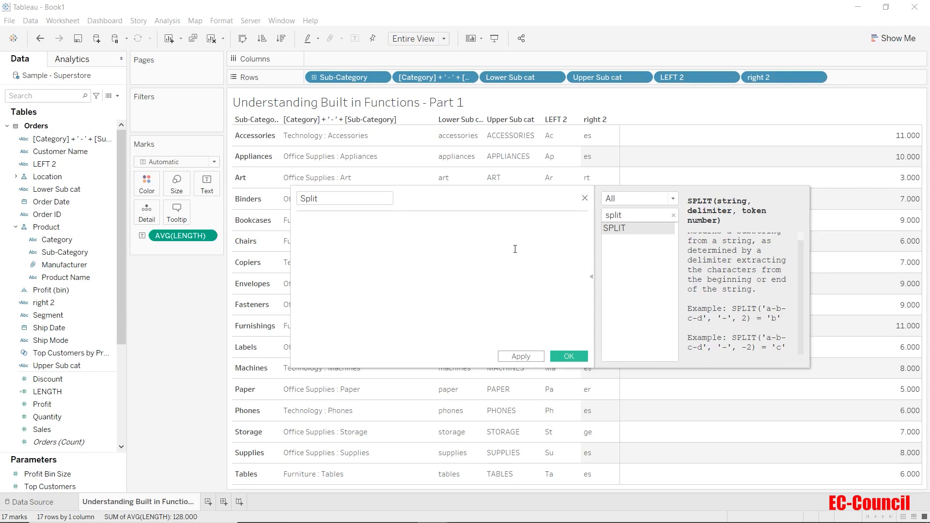
Enter a SPLIT formula on the combined category and sub-category field with the delimiter ':' and token number 1.
{"action": "type", "text": "split"}
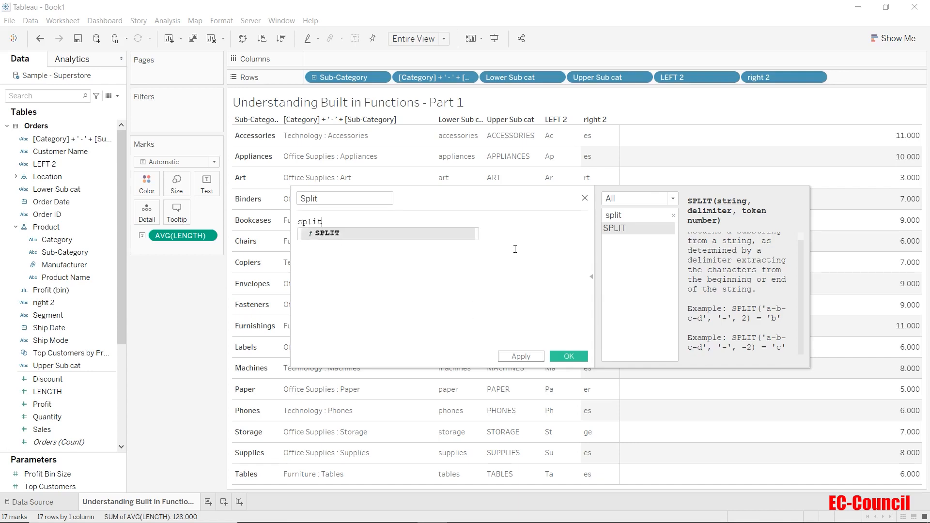
{"action": "key", "text": "Return"}
{"action": "type", "text": "9"}
{"action": "key", "text": "BackSpace"}
{"action": "type", "text": "cat"}
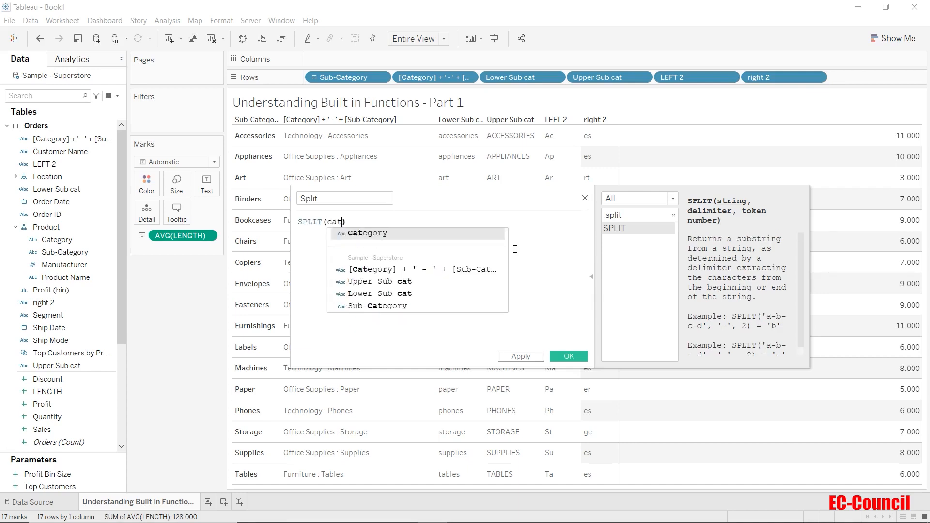
{"action": "key", "text": "Down"}
{"action": "key", "text": "Return"}
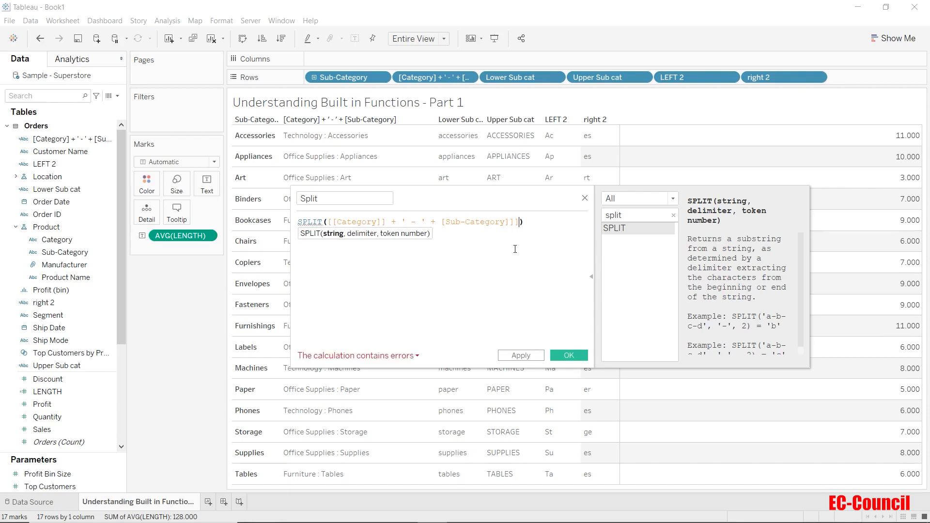
{"action": "type", "text": ","}
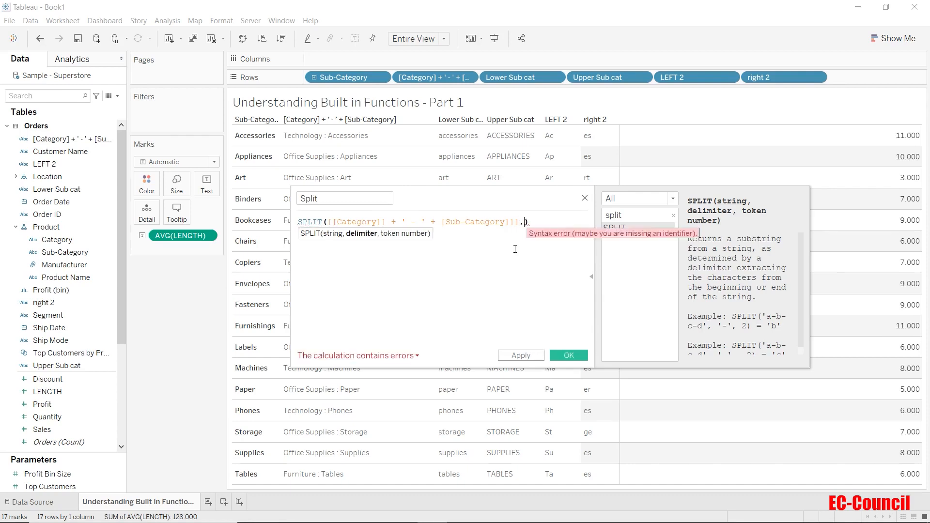
{"action": "type", "text": "''"}
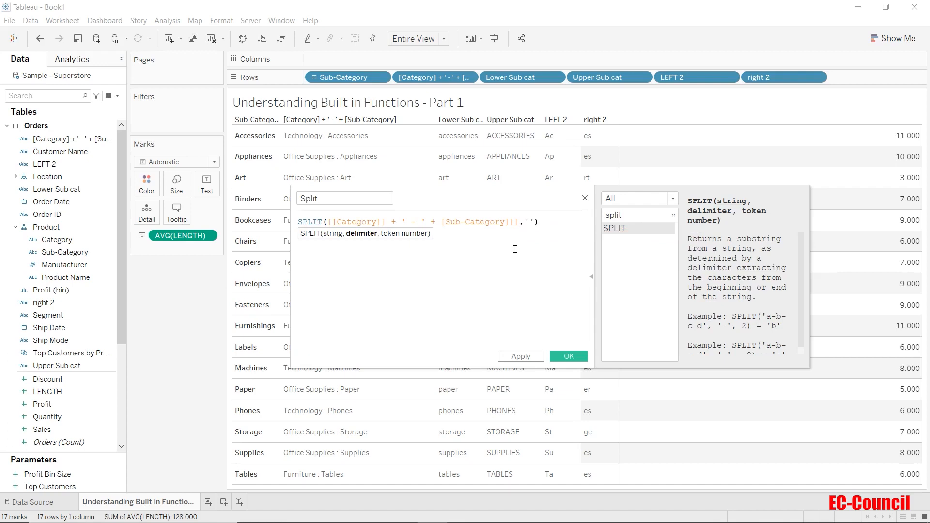
{"action": "type", "text": ":"}
{"action": "type", "text": ",1"}
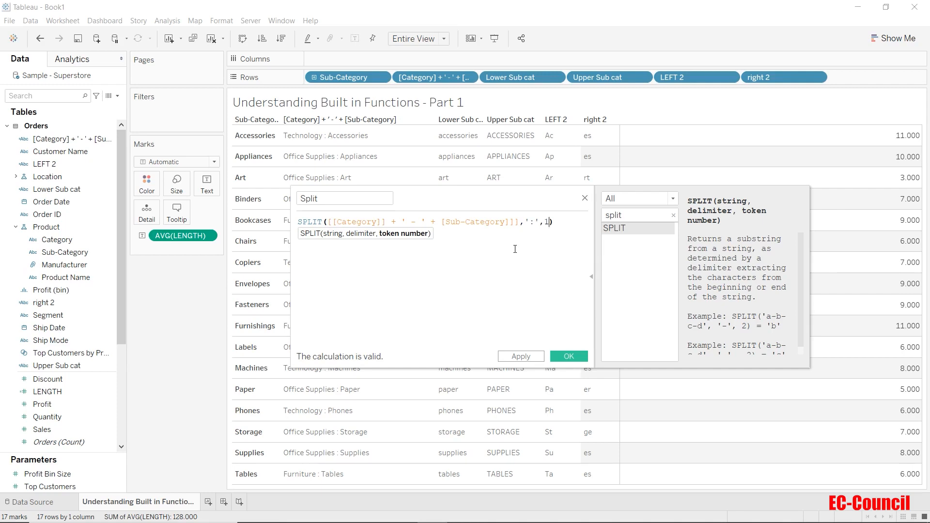
Put a space on each side of the colon delimiter in the formula and add the saved Split field to Rows after right 2.
{"action": "key", "text": "Left"}
{"action": "key", "text": "Left"}
{"action": "key", "text": "Left"}
{"action": "key", "text": "Left"}
{"action": "key", "text": "Right"}
{"action": "key", "text": "Right"}
{"action": "left_click", "coordinate": [565, 357]}
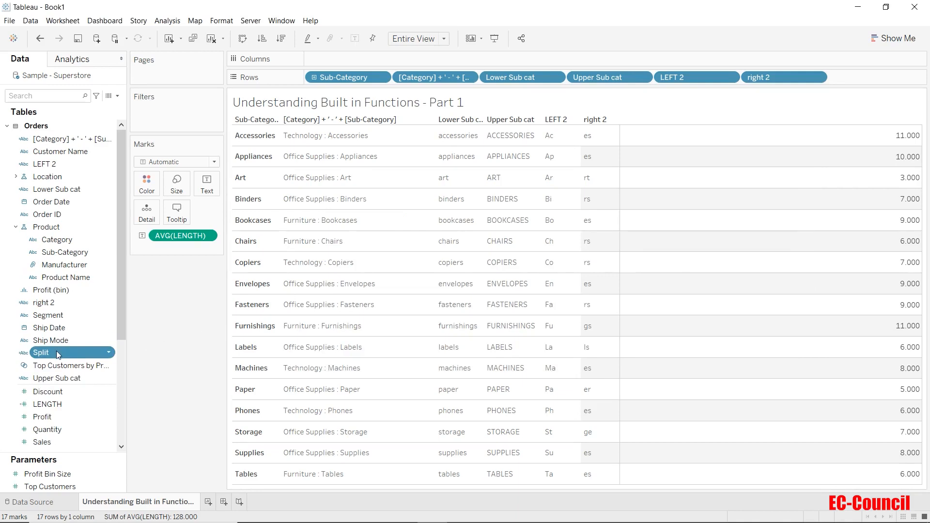
{"action": "left_click_drag", "start_coordinate": [57, 354], "coordinate": [890, 74]}
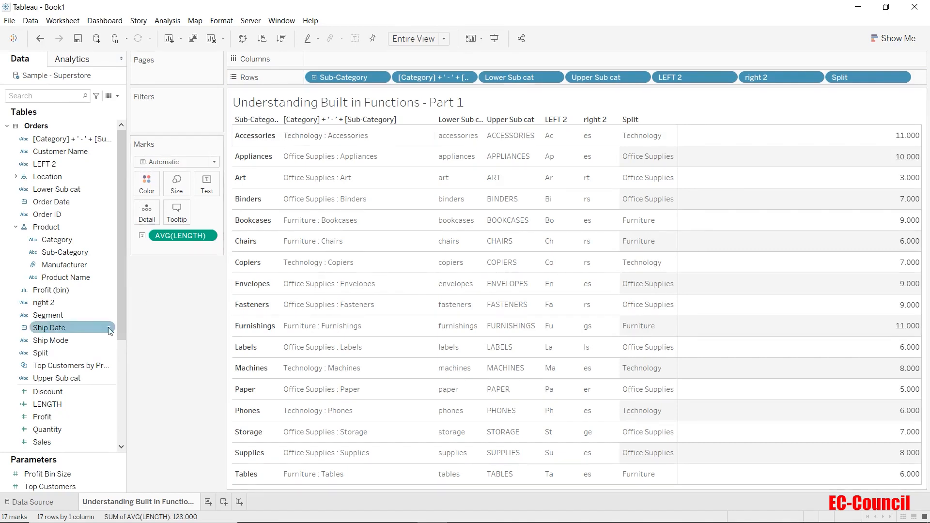
Edit the Split calculated field to use token number 2 and apply the change.
{"action": "right_click", "coordinate": [56, 352]}
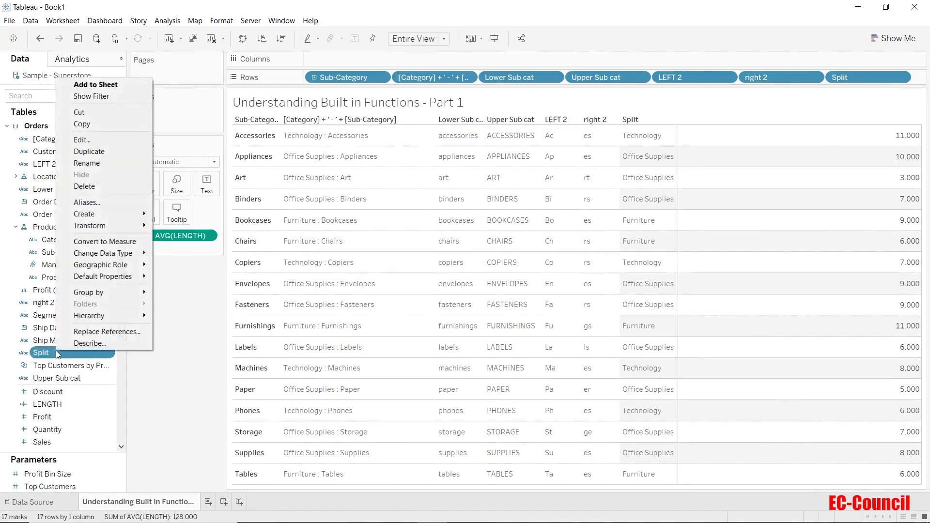
{"action": "left_click", "coordinate": [100, 140]}
{"action": "left_click_drag", "start_coordinate": [558, 222], "coordinate": [315, 279]}
{"action": "type", "text": "2"}
{"action": "left_click", "coordinate": [322, 428]}
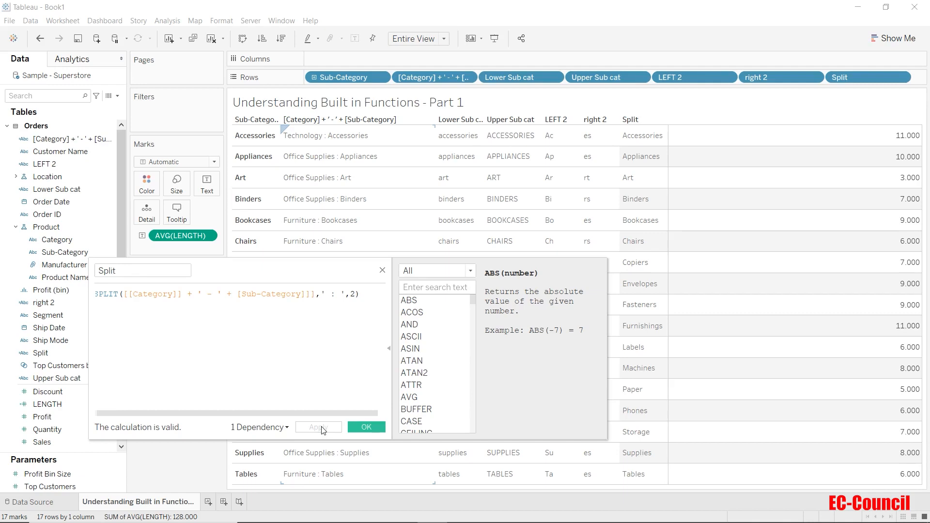
Change the token number in the Split formula to -2 and apply the change.
{"action": "left_click", "coordinate": [351, 294]}
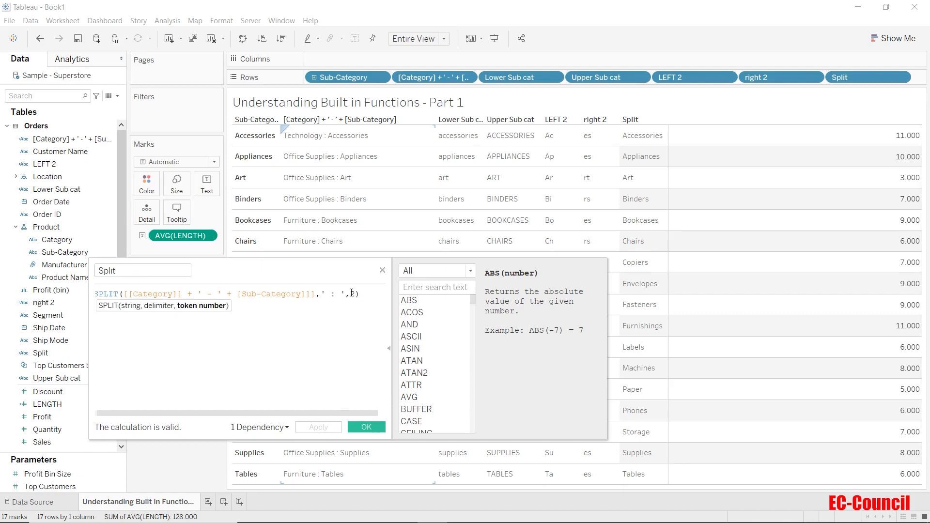
{"action": "type", "text": "-"}
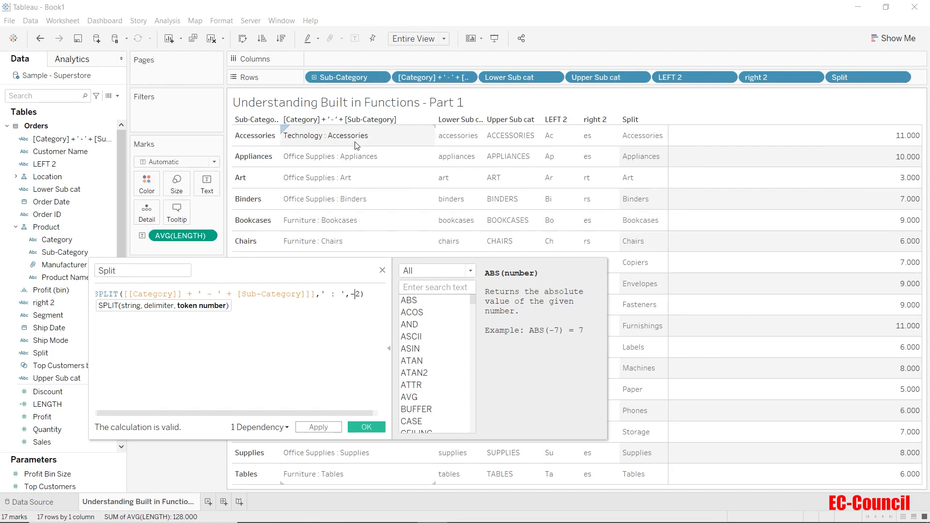
{"action": "left_click", "coordinate": [319, 428]}
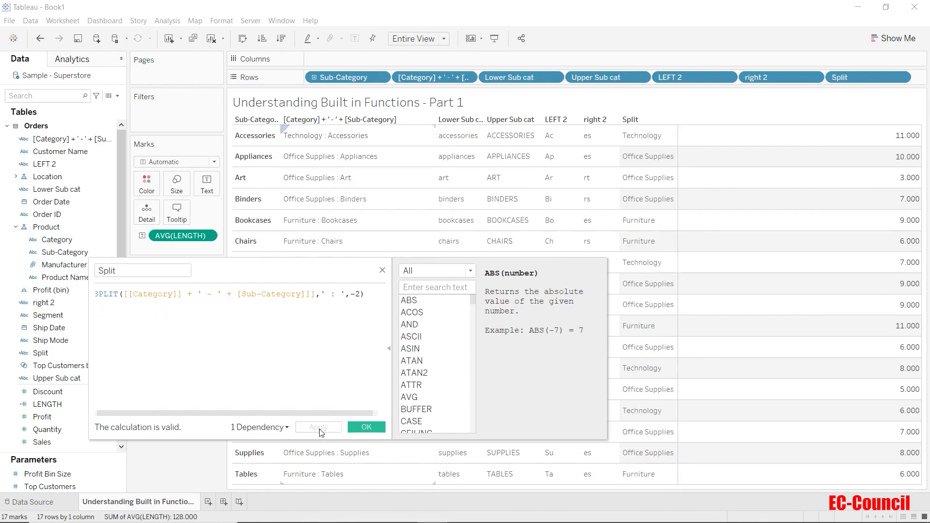
Set the Split formula's token number to -1, apply it and save the calculated field.
{"action": "left_click", "coordinate": [357, 293]}
{"action": "type", "text": "1"}
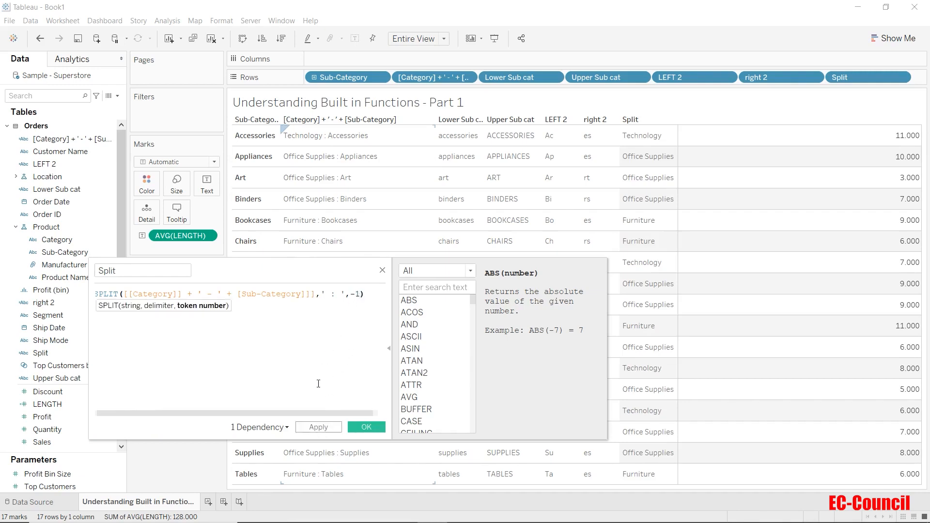
{"action": "left_click", "coordinate": [312, 429]}
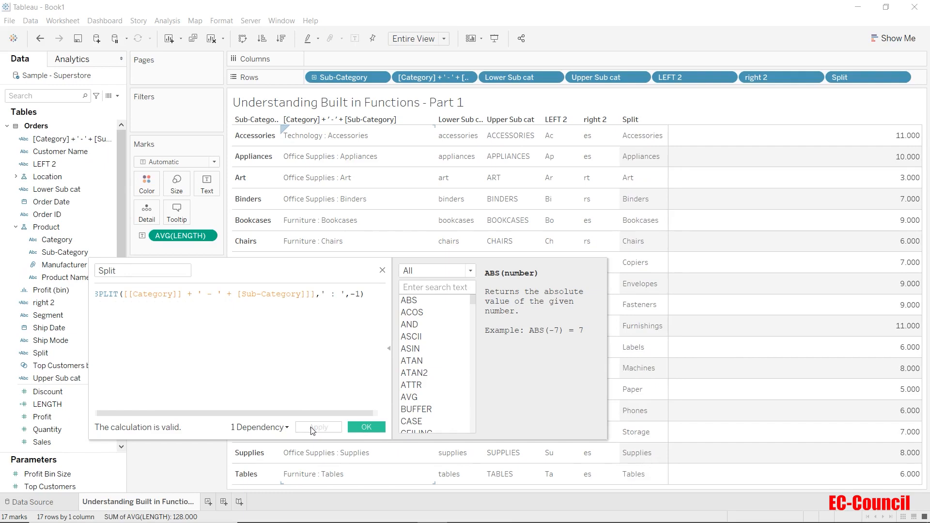
{"action": "left_click", "coordinate": [366, 427]}
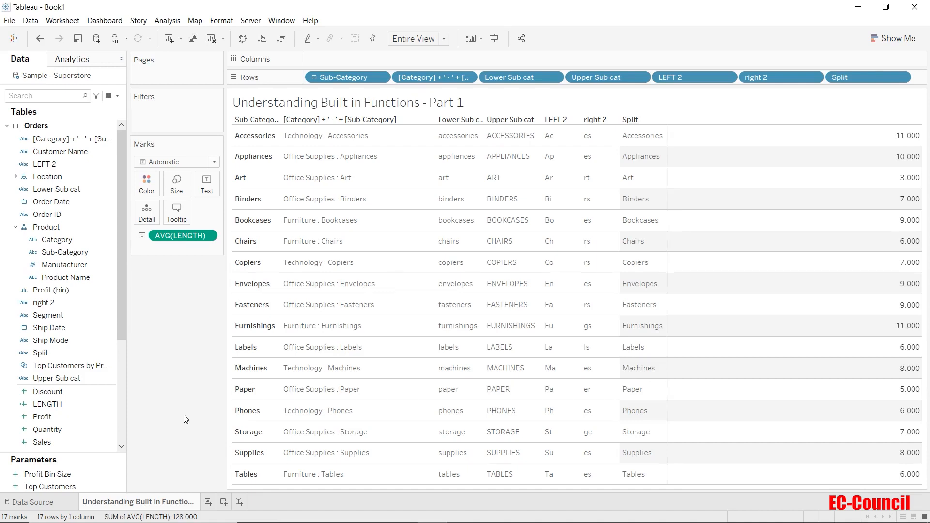
Start a calculated field named Contains with the formula contains([Sub-Category],'es') and show the CONTAINS function's description.
{"action": "left_click", "coordinate": [117, 95]}
{"action": "left_click", "coordinate": [101, 104]}
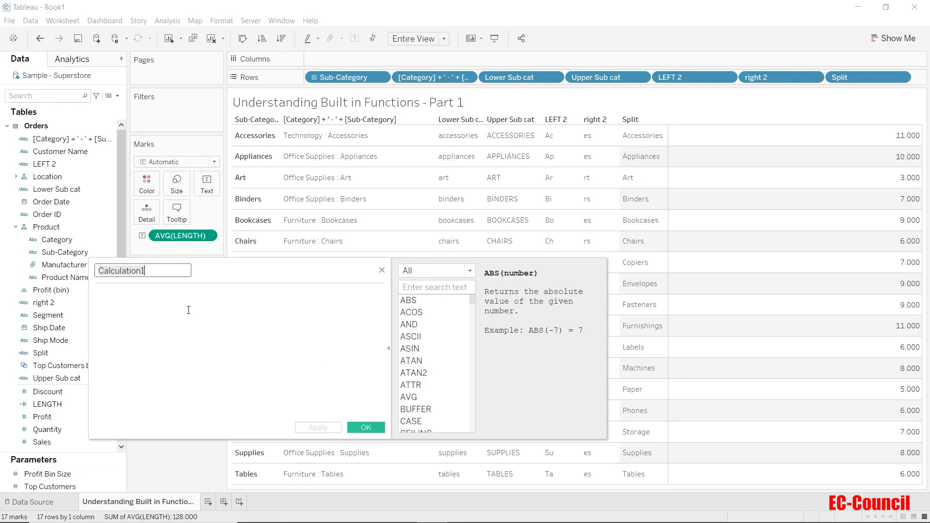
{"action": "type", "text": "Contains"}
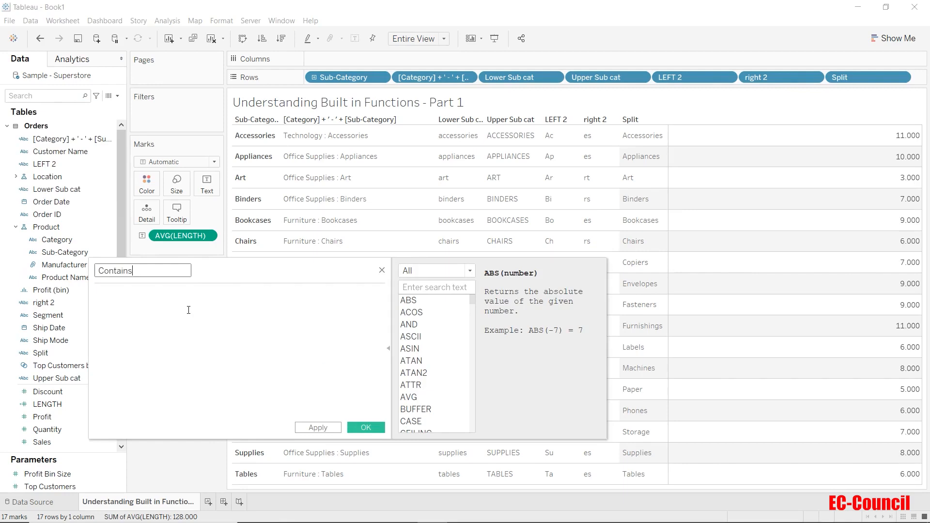
{"action": "left_click", "coordinate": [188, 310]}
{"action": "type", "text": "conta"}
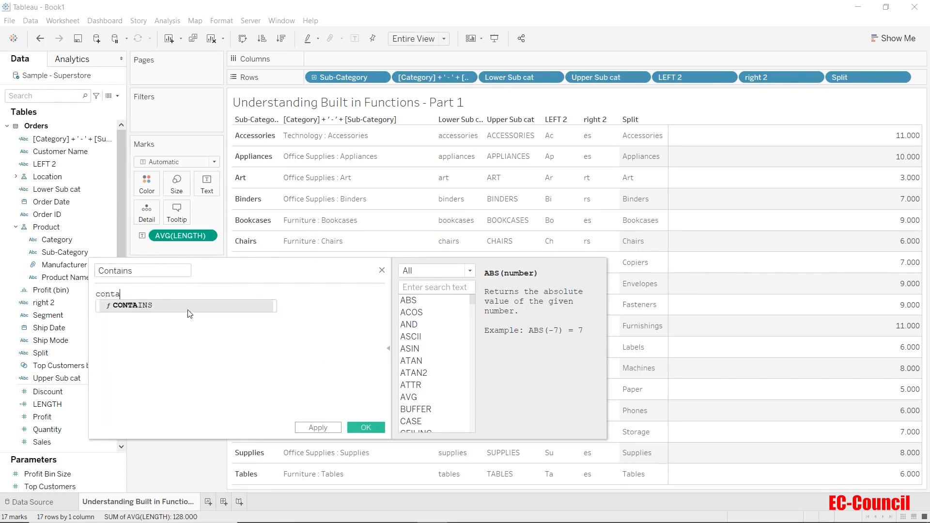
{"action": "type", "text": "ins([Sub-Category],"}
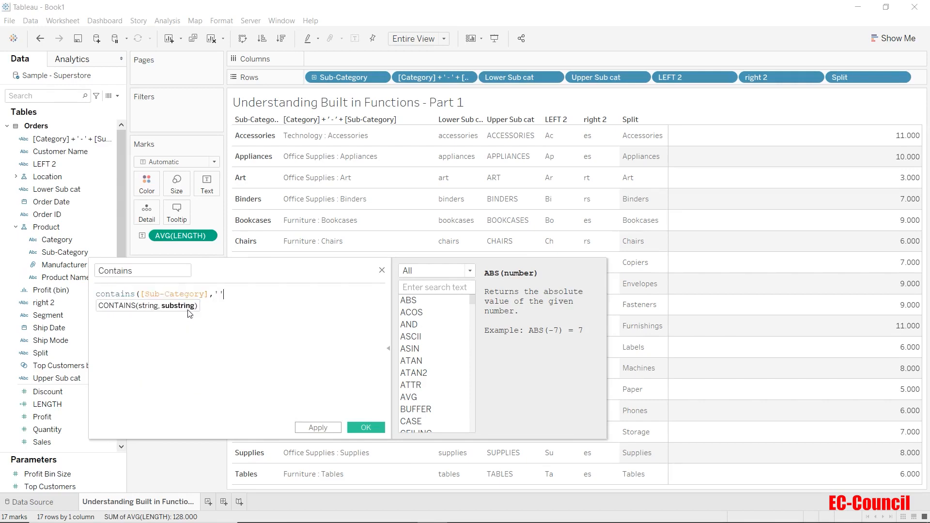
{"action": "type", "text": "es')"}
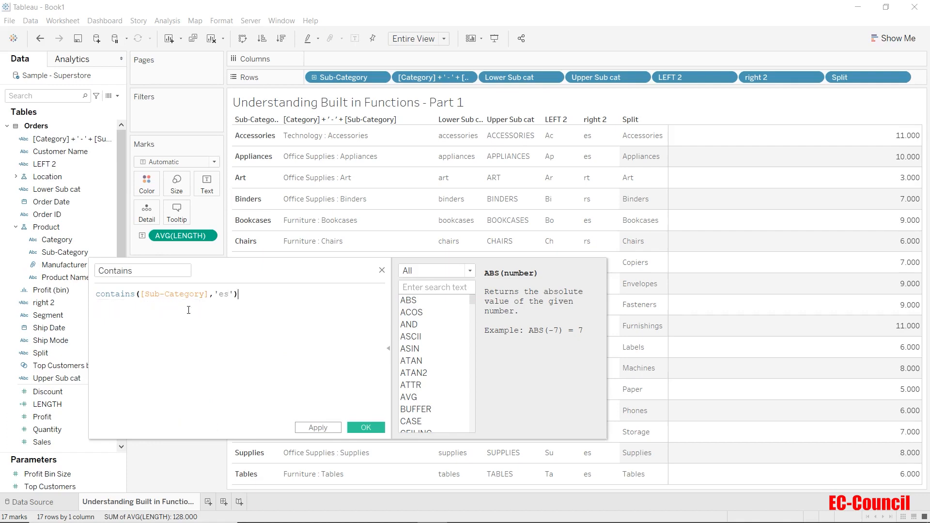
{"action": "left_click", "coordinate": [125, 295]}
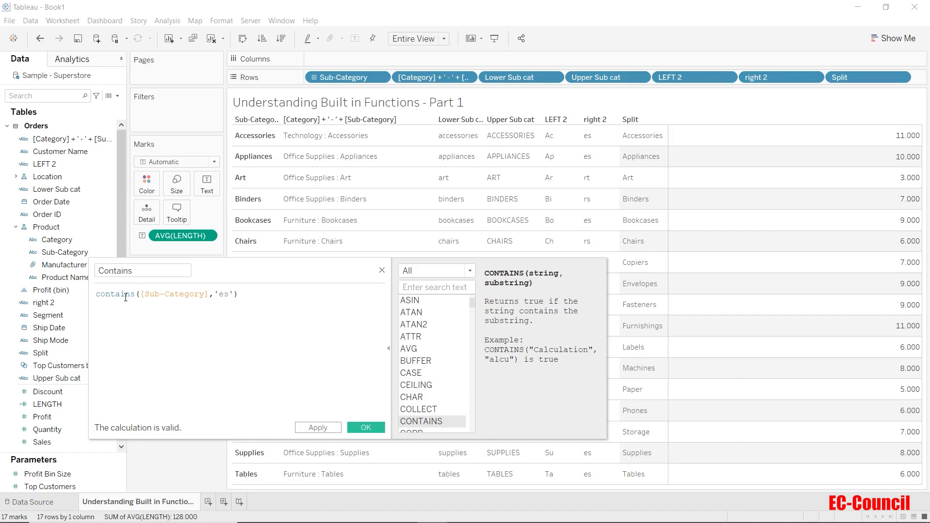
Save the Contains calculated field and add it to Rows after Split.
{"action": "left_click", "coordinate": [365, 427]}
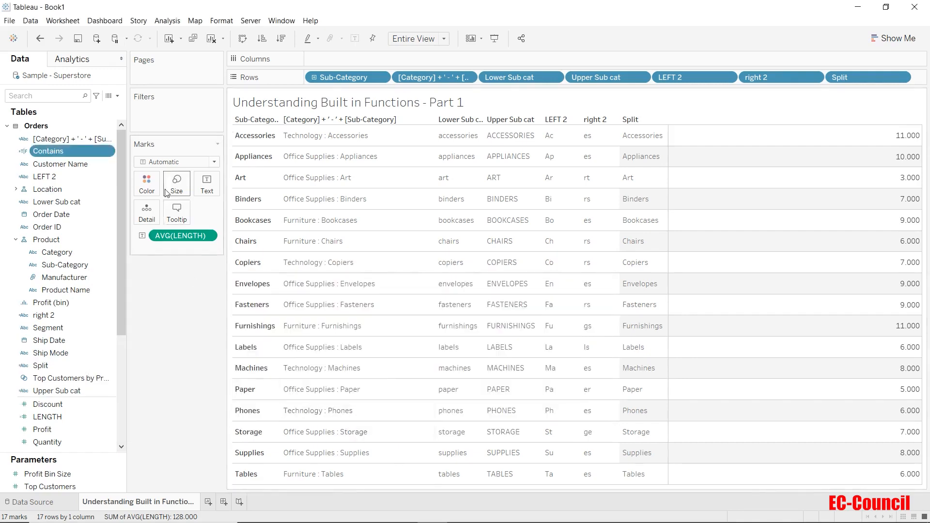
{"action": "left_click_drag", "start_coordinate": [74, 151], "coordinate": [916, 80]}
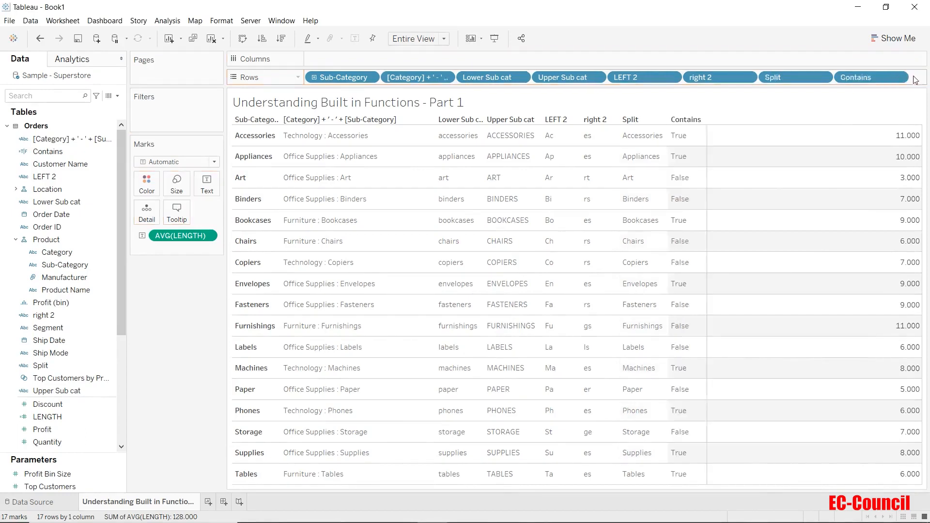
{"action": "mouse_move", "coordinate": [819, 162]}
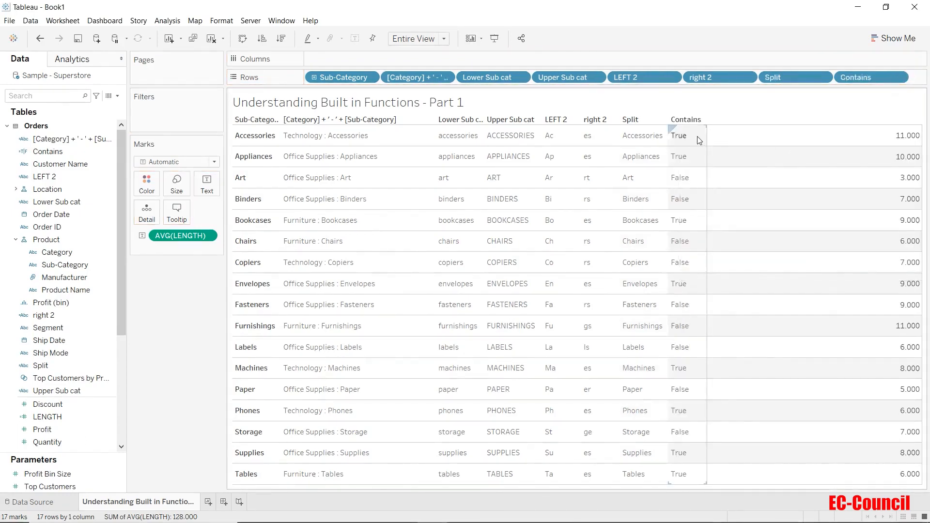